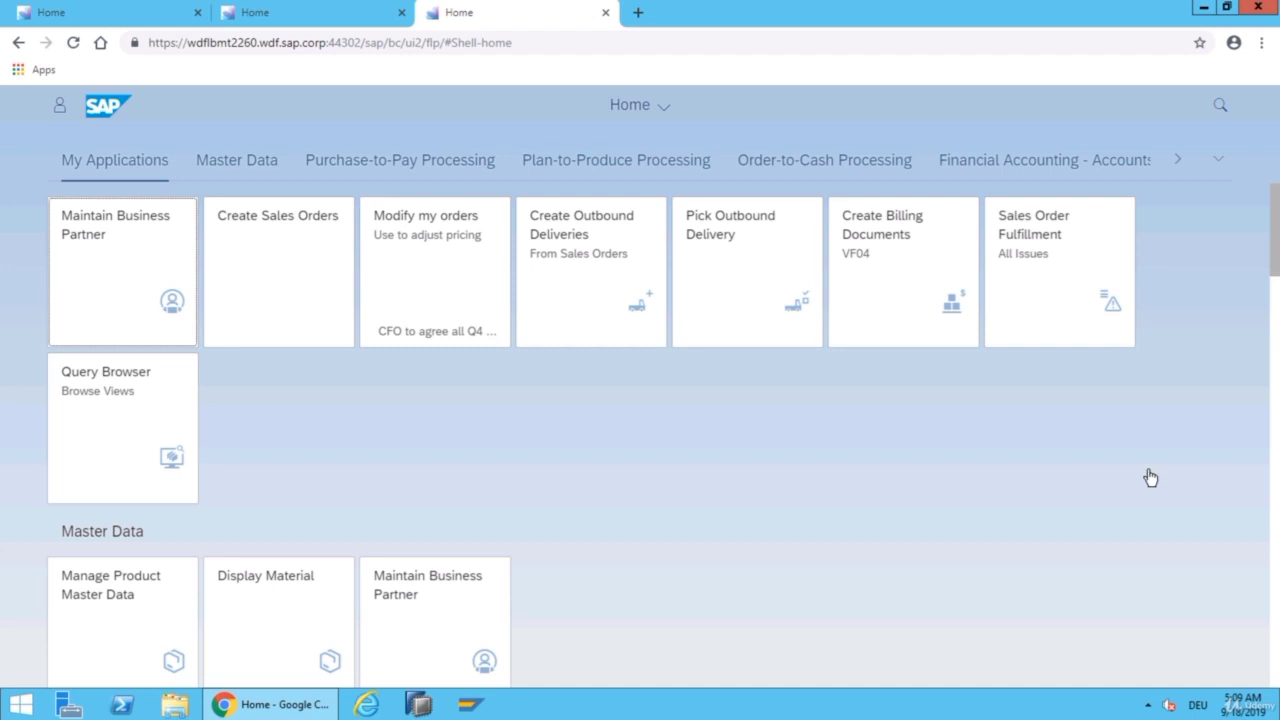
Step: Start a new advanced purchase order from the purchase-to-pay apps and enter T-AV03 as its vendor
click(420, 163)
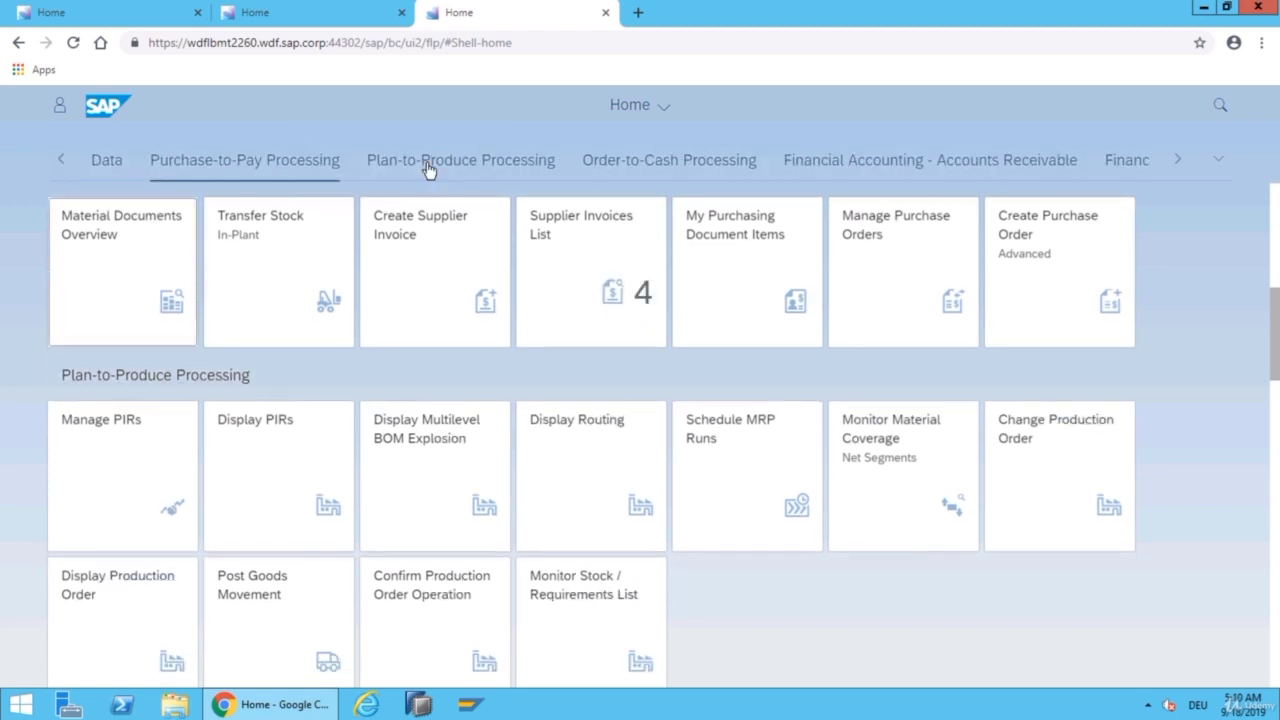
click(1040, 300)
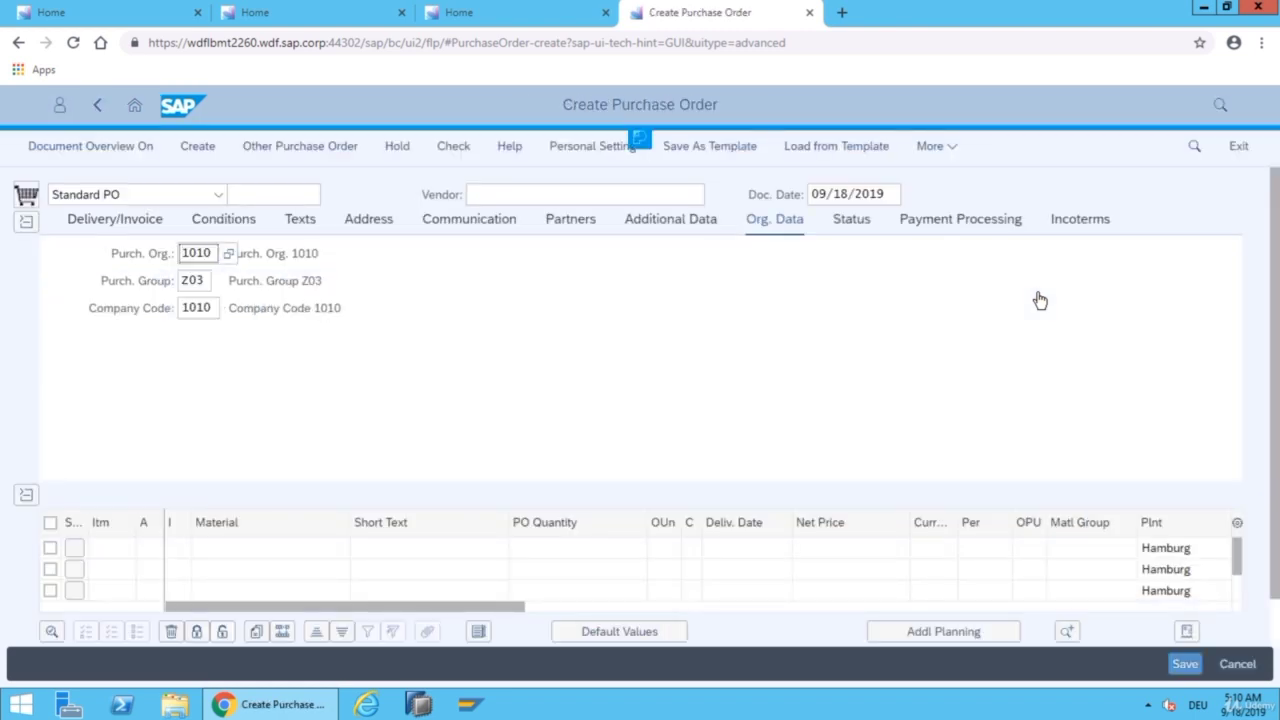
click(553, 194)
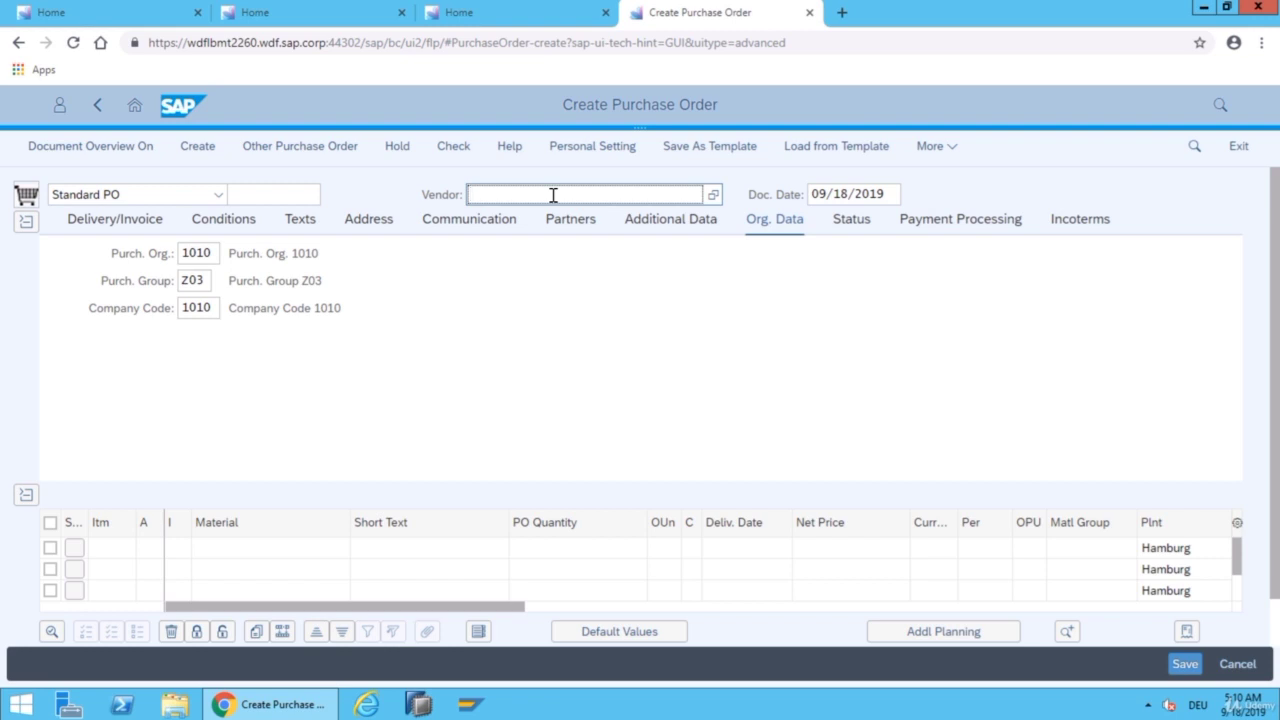
text(T-AV03)
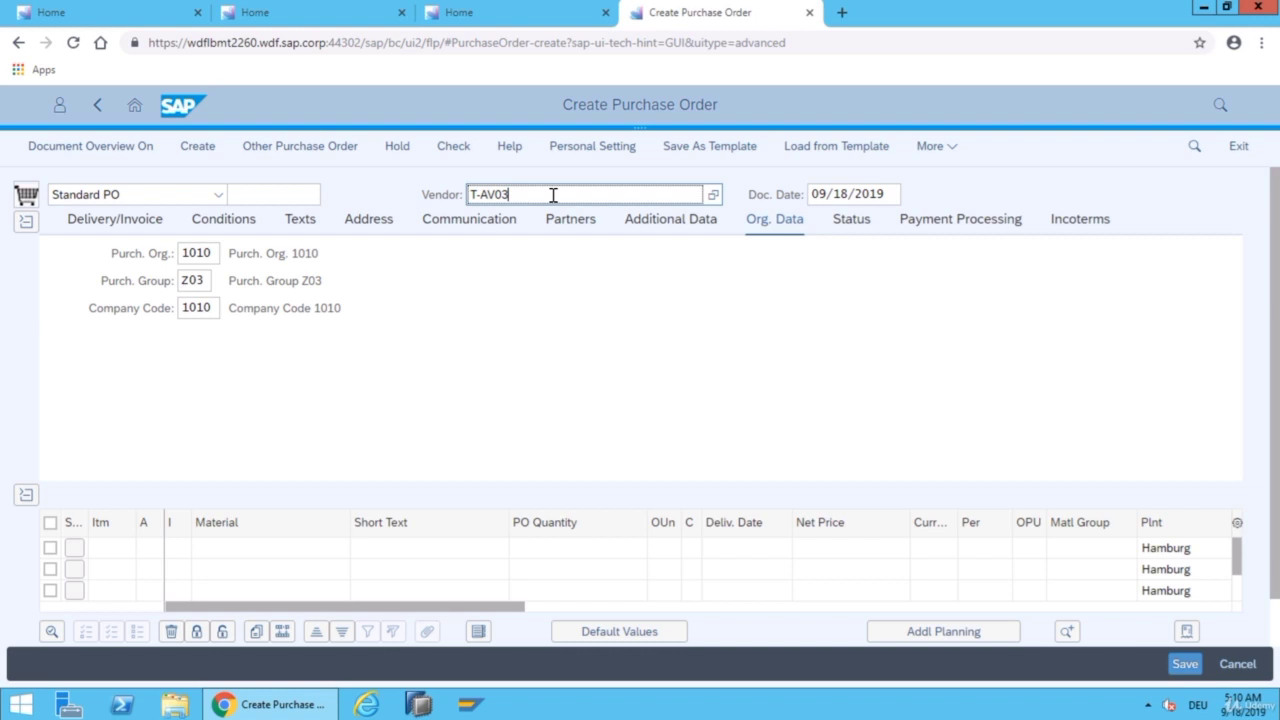
Step: Add material T-R503 with a quantity of 300 as the first item, save the purchase order and exit
click(247, 548)
text(T)
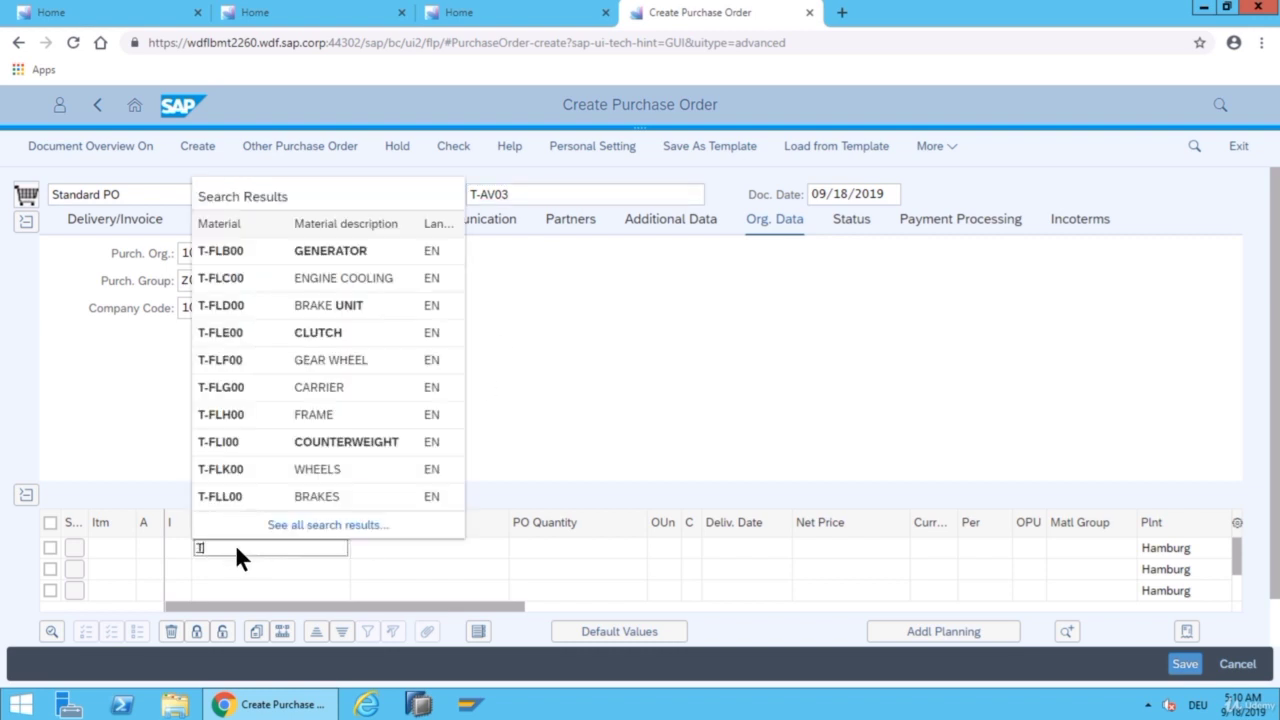
text(-)
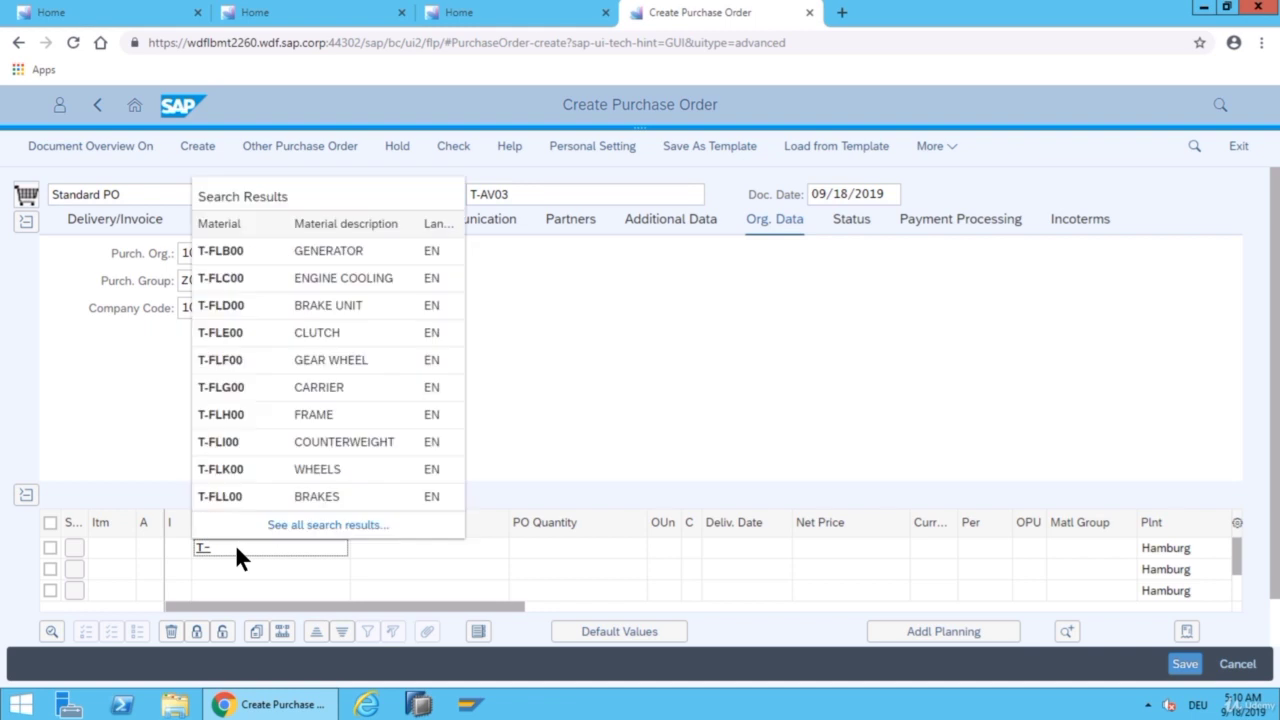
text(R)
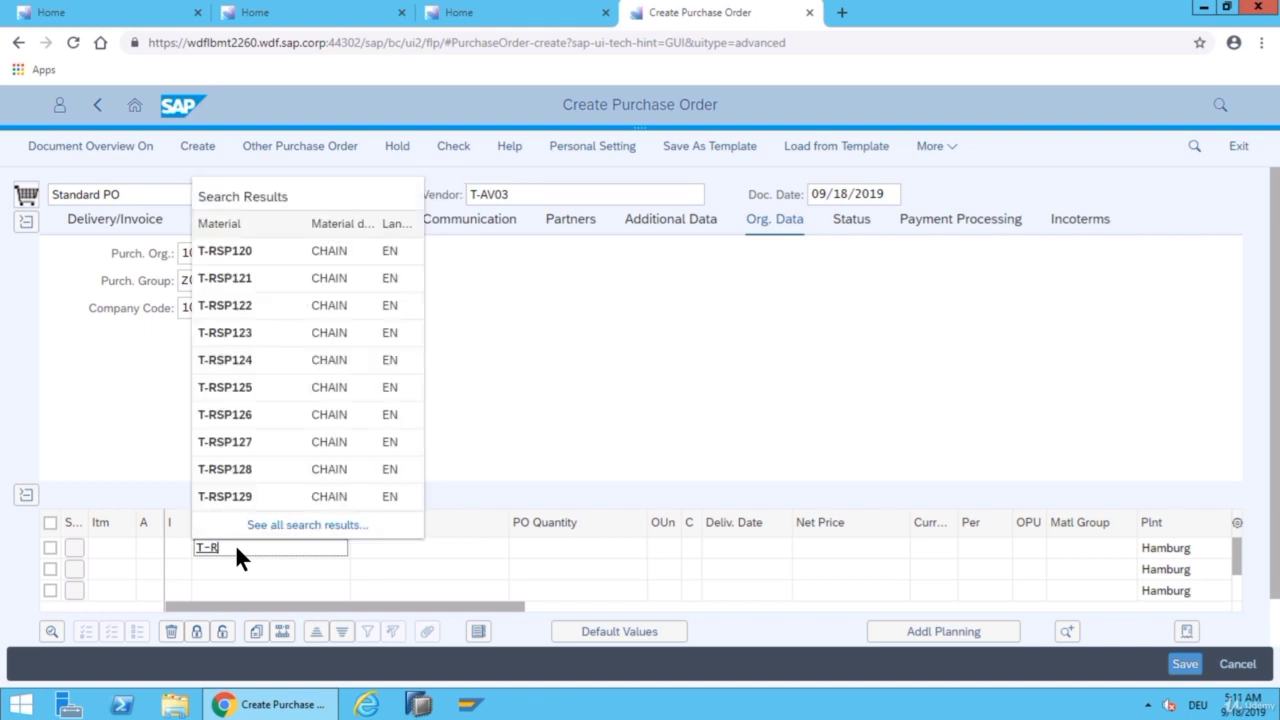
text(503)
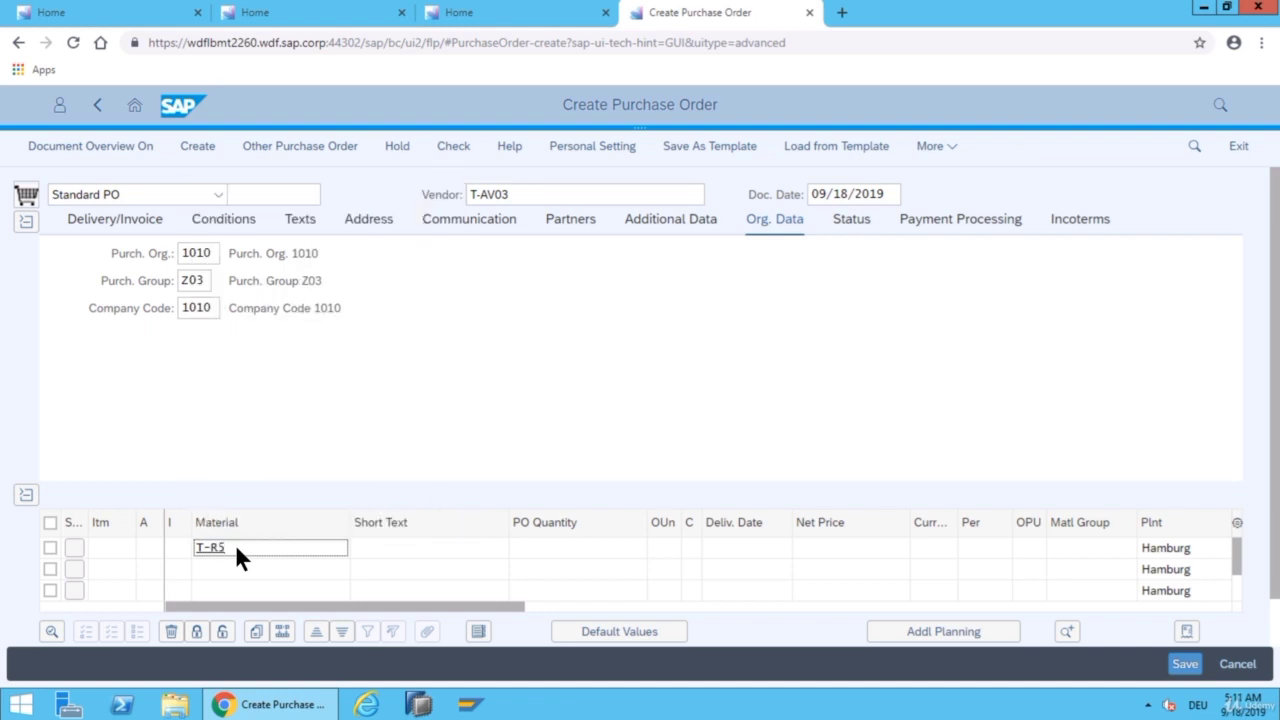
click(580, 548)
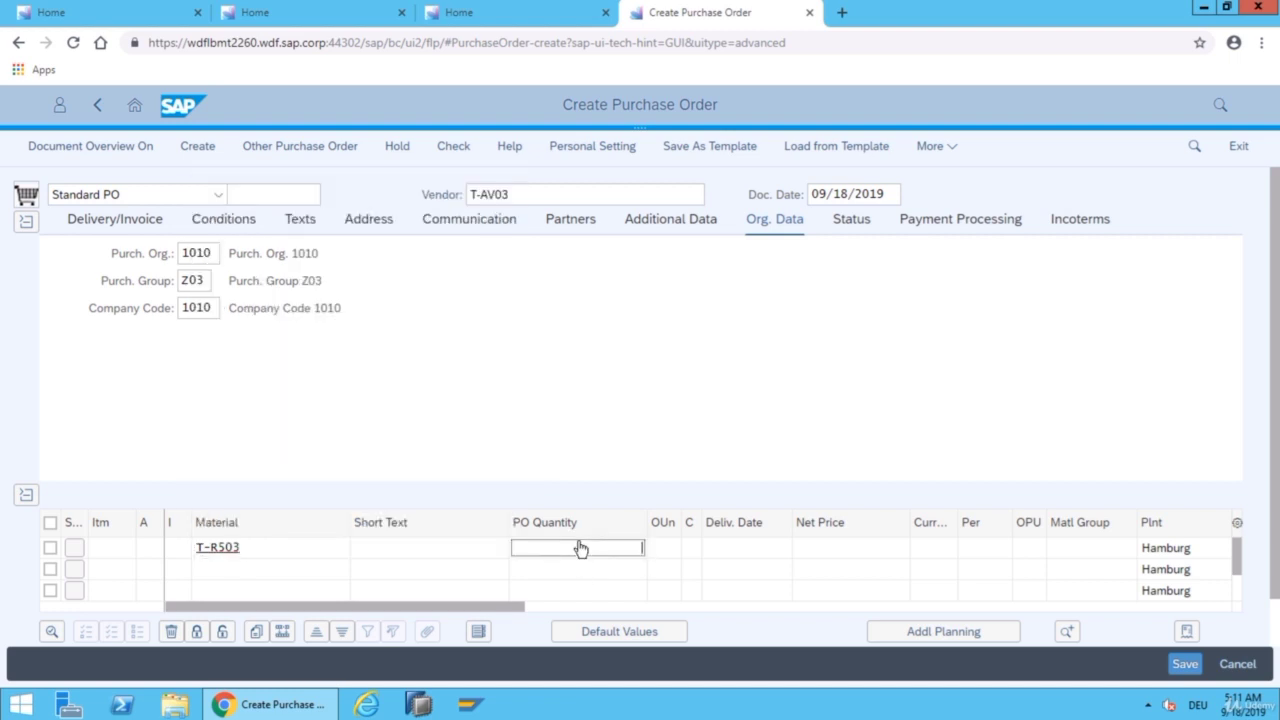
text(300)
click(1184, 665)
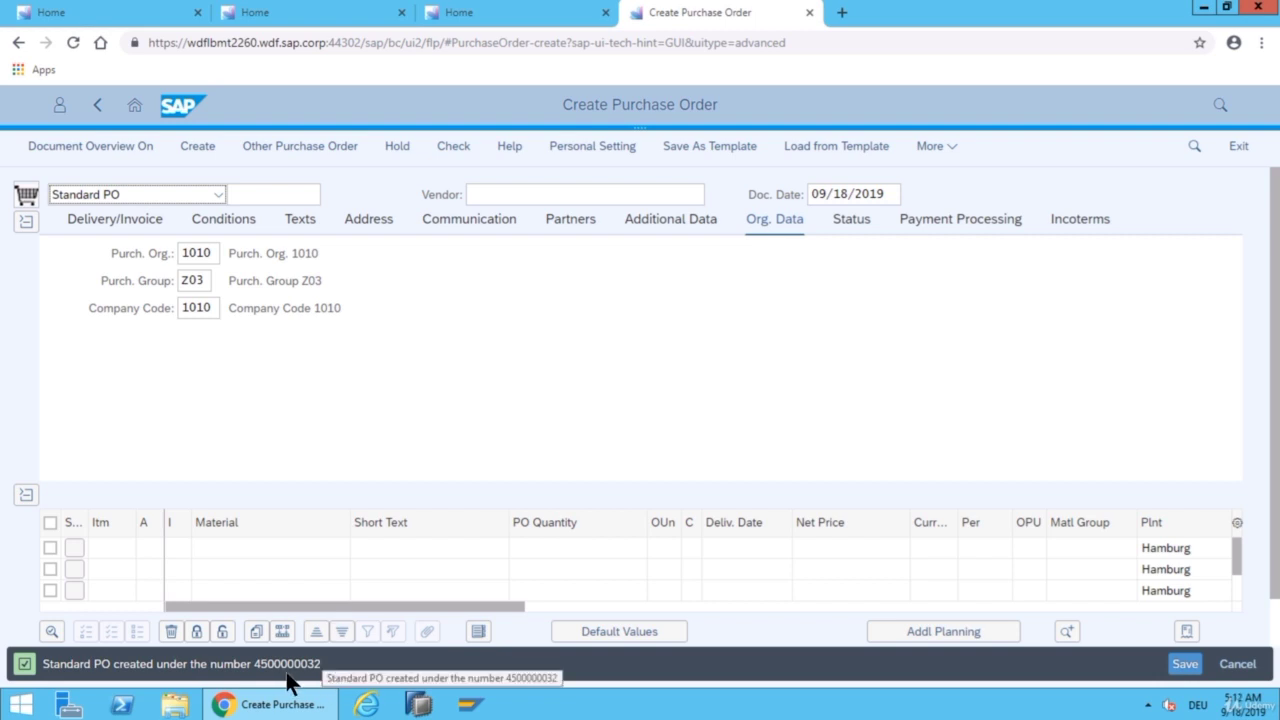
click(1238, 147)
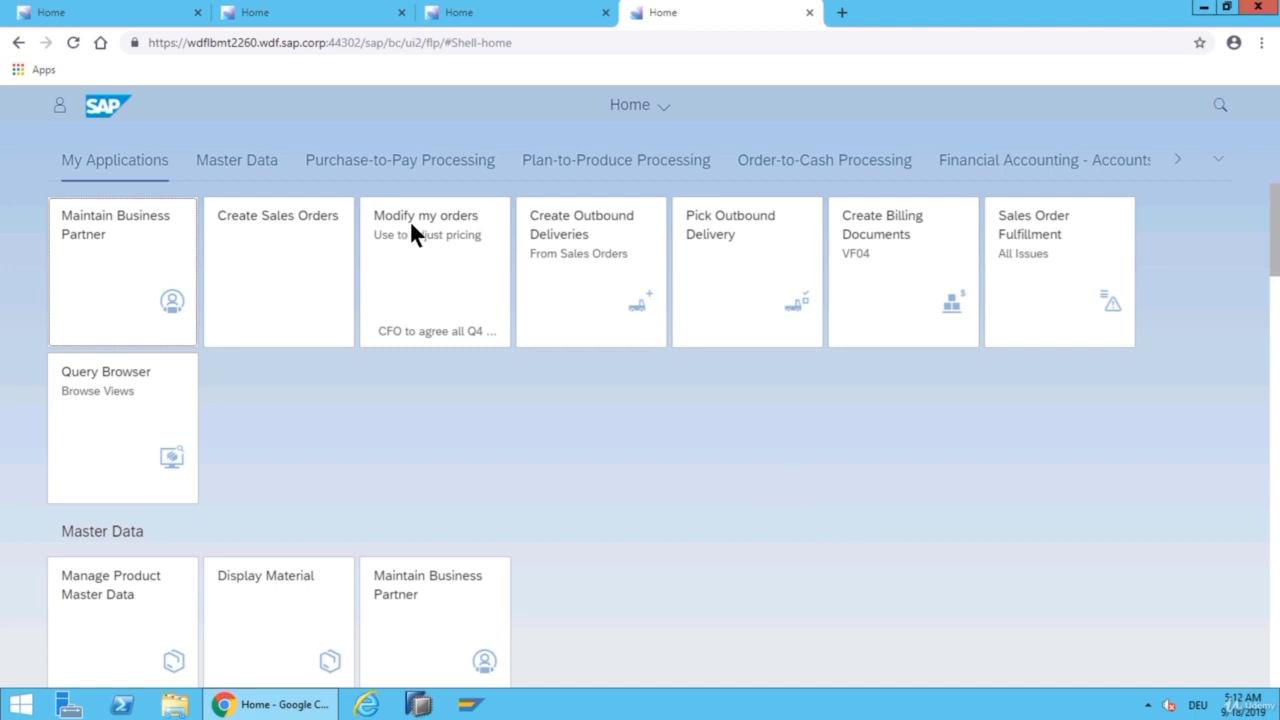
Step: In Manage Purchase Orders, filter by supplier T-AV03 and purchasing group Z03, and open the matching order
click(410, 170)
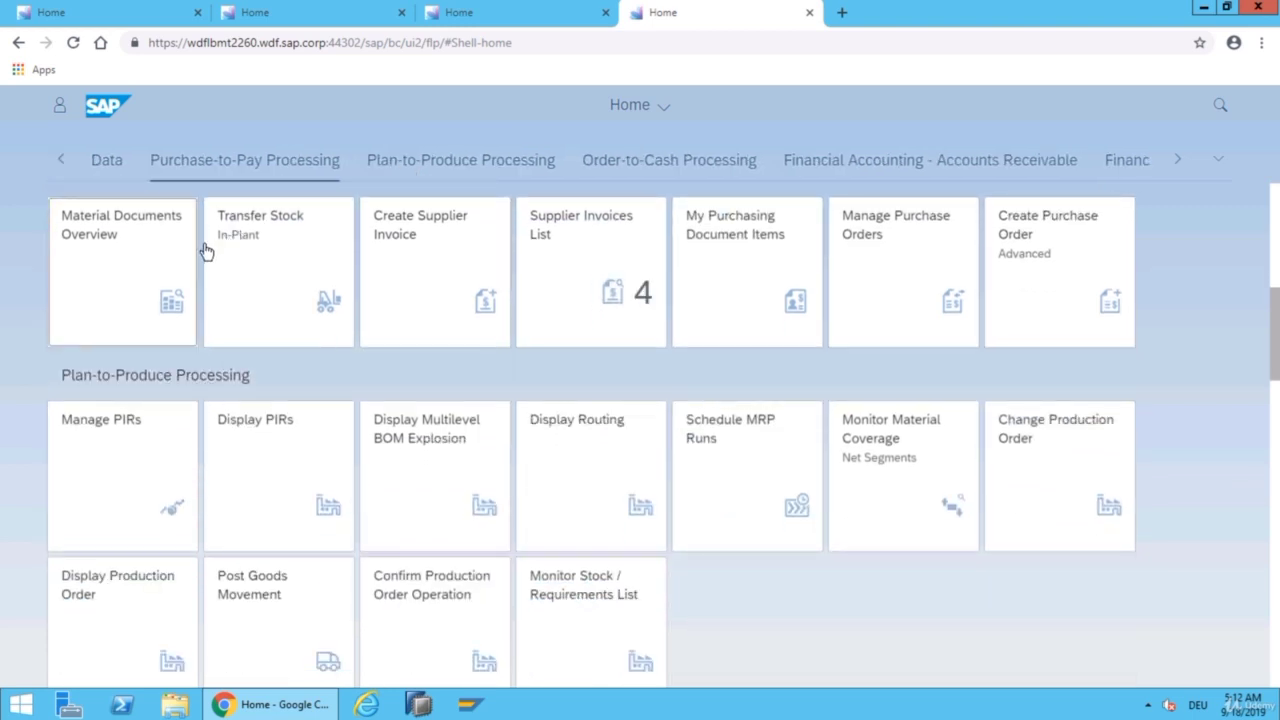
click(881, 281)
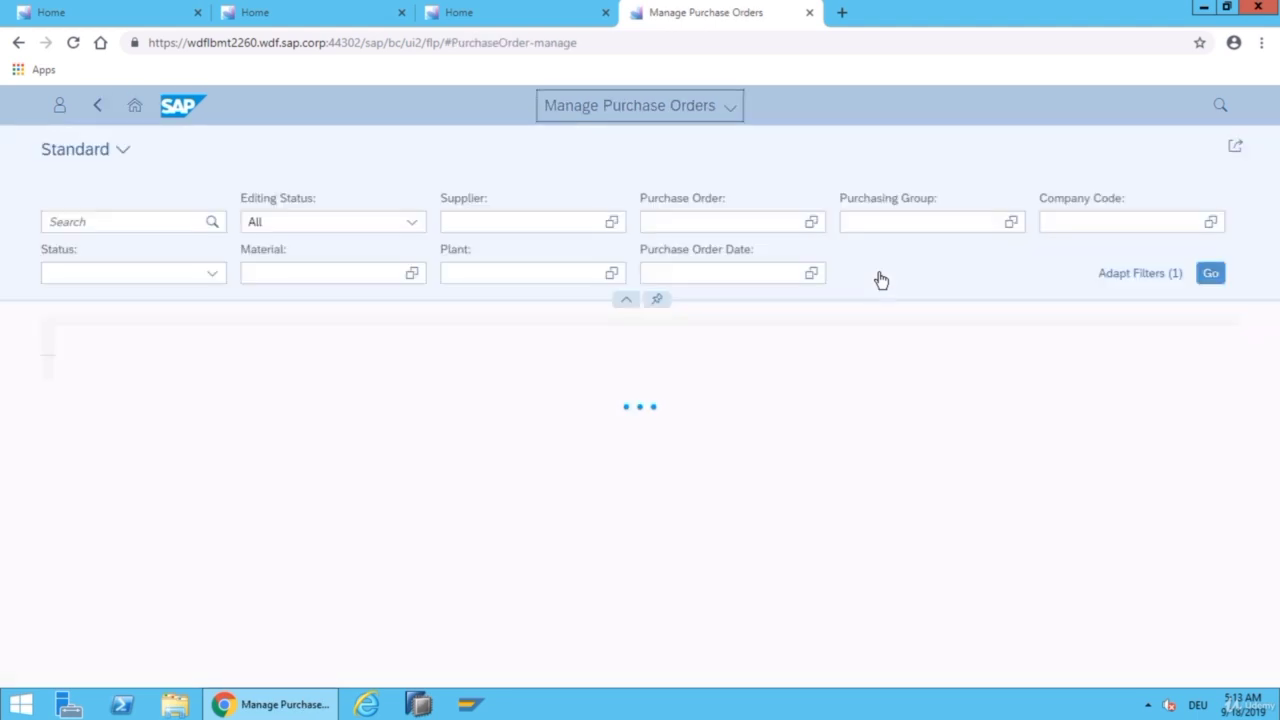
click(471, 222)
text(T-)
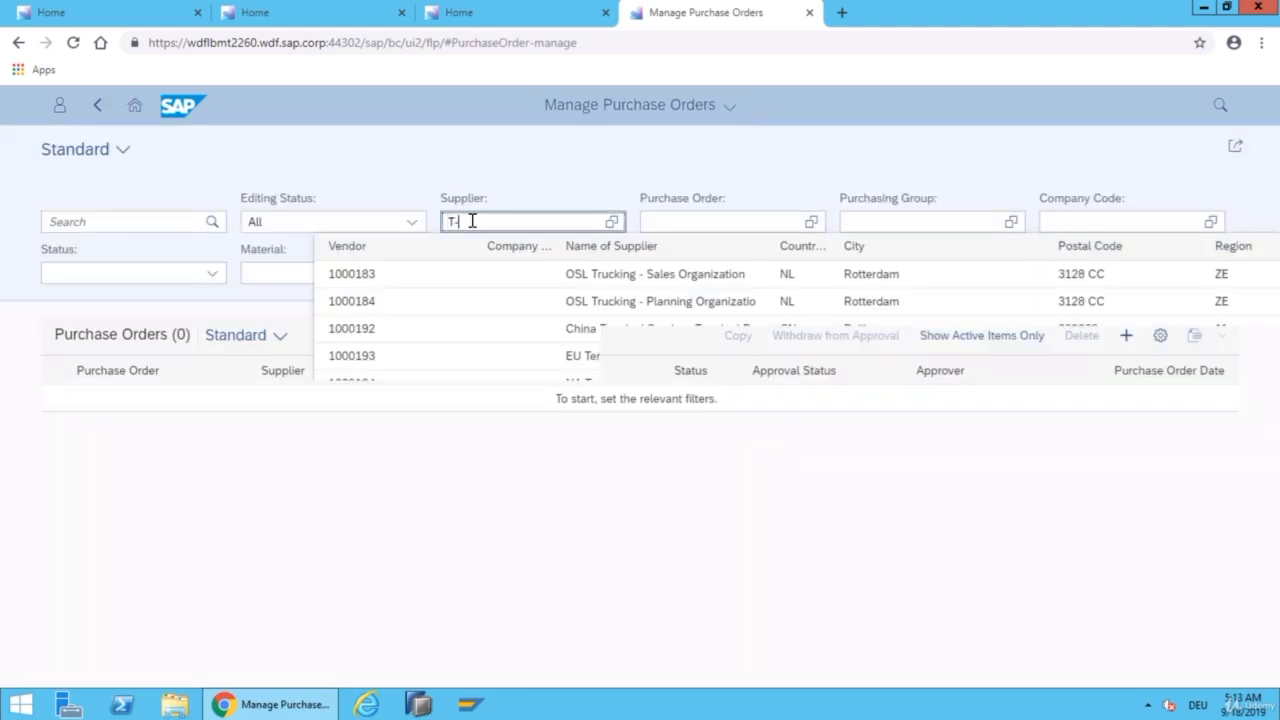
text(AC03)
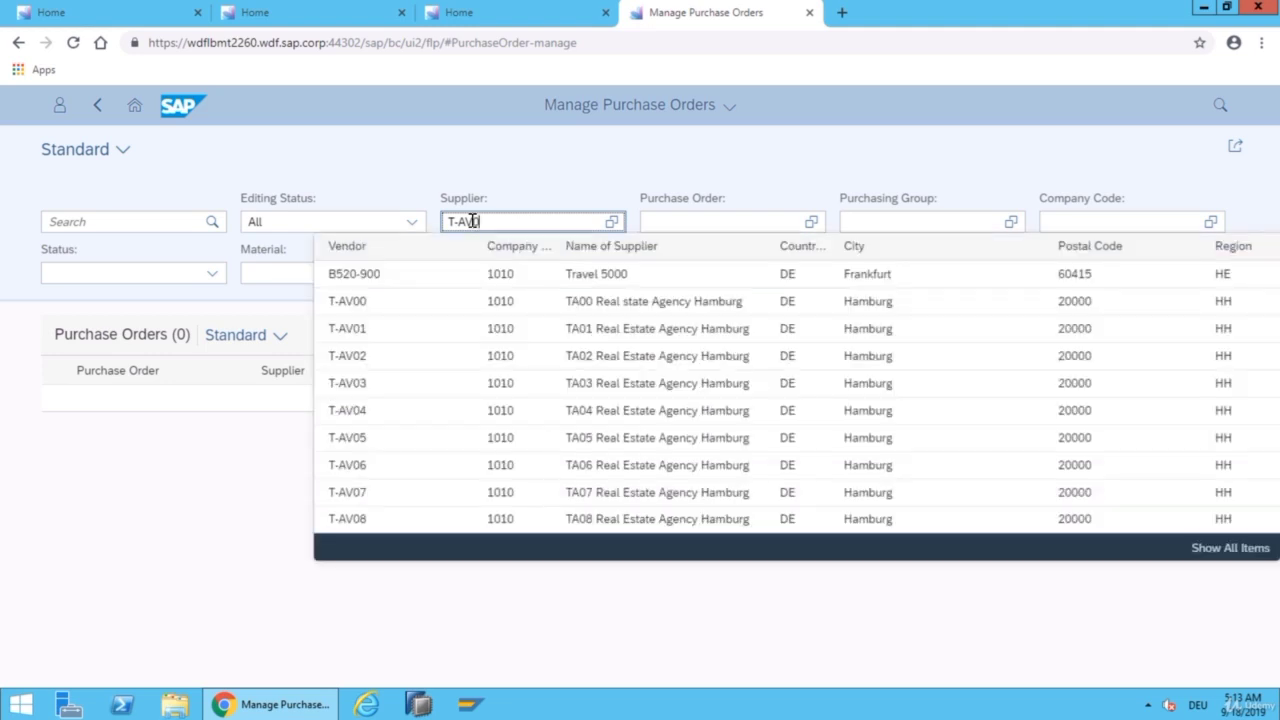
click(900, 221)
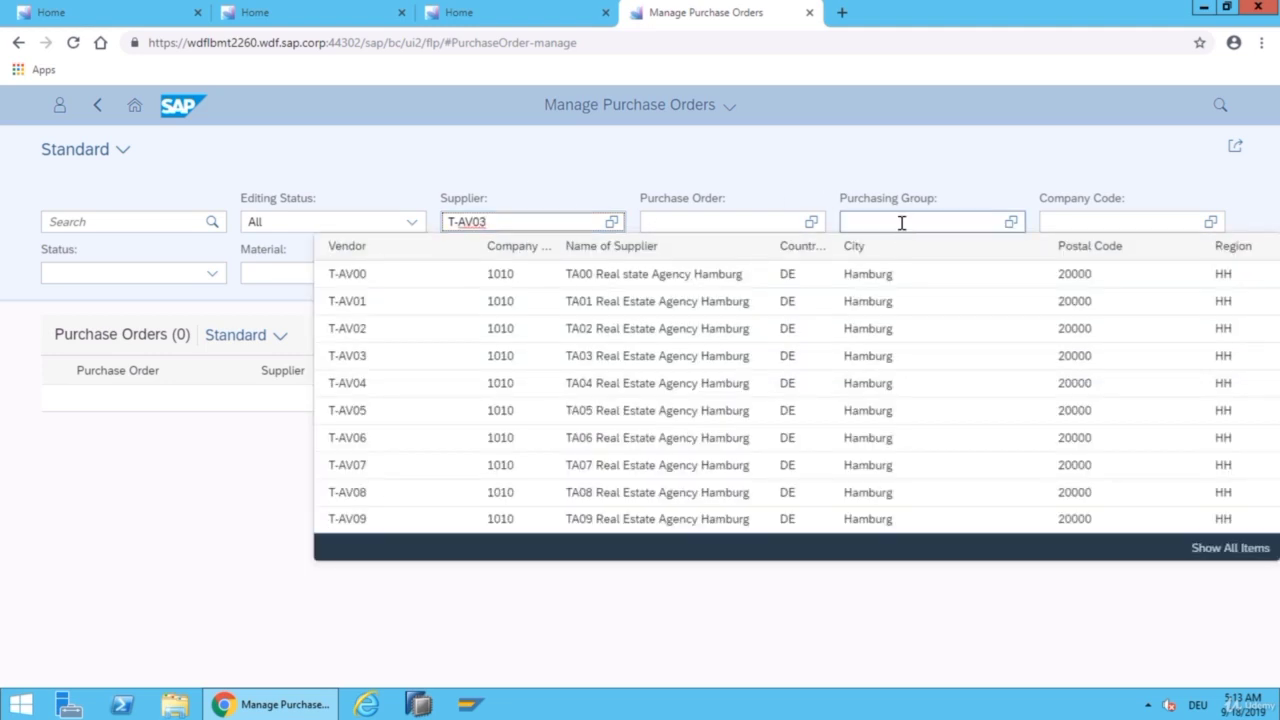
text(Z03)
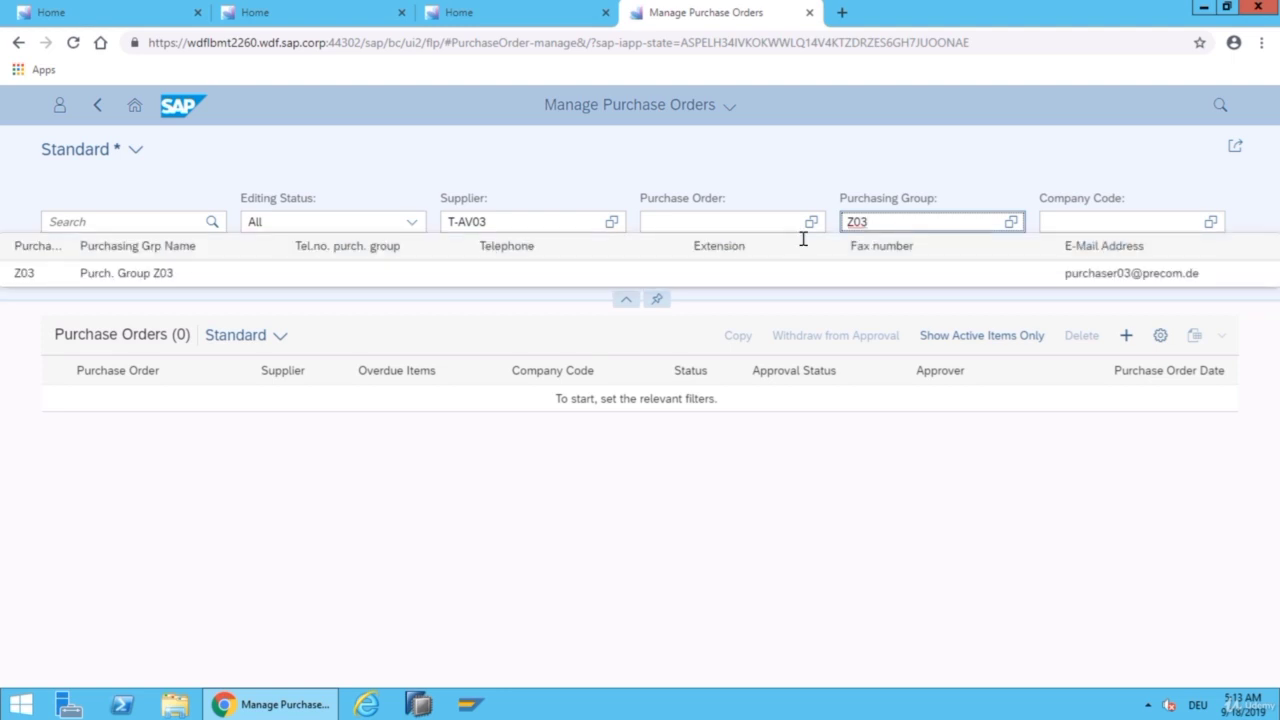
click(203, 276)
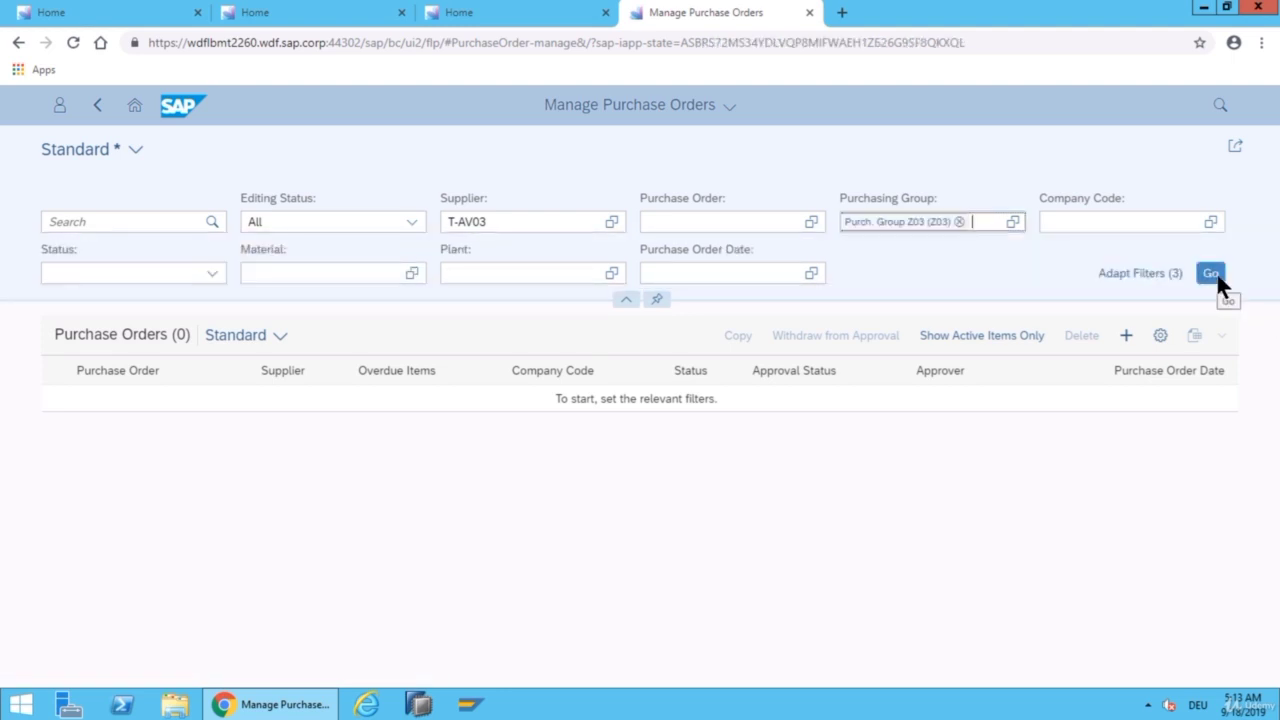
click(1214, 274)
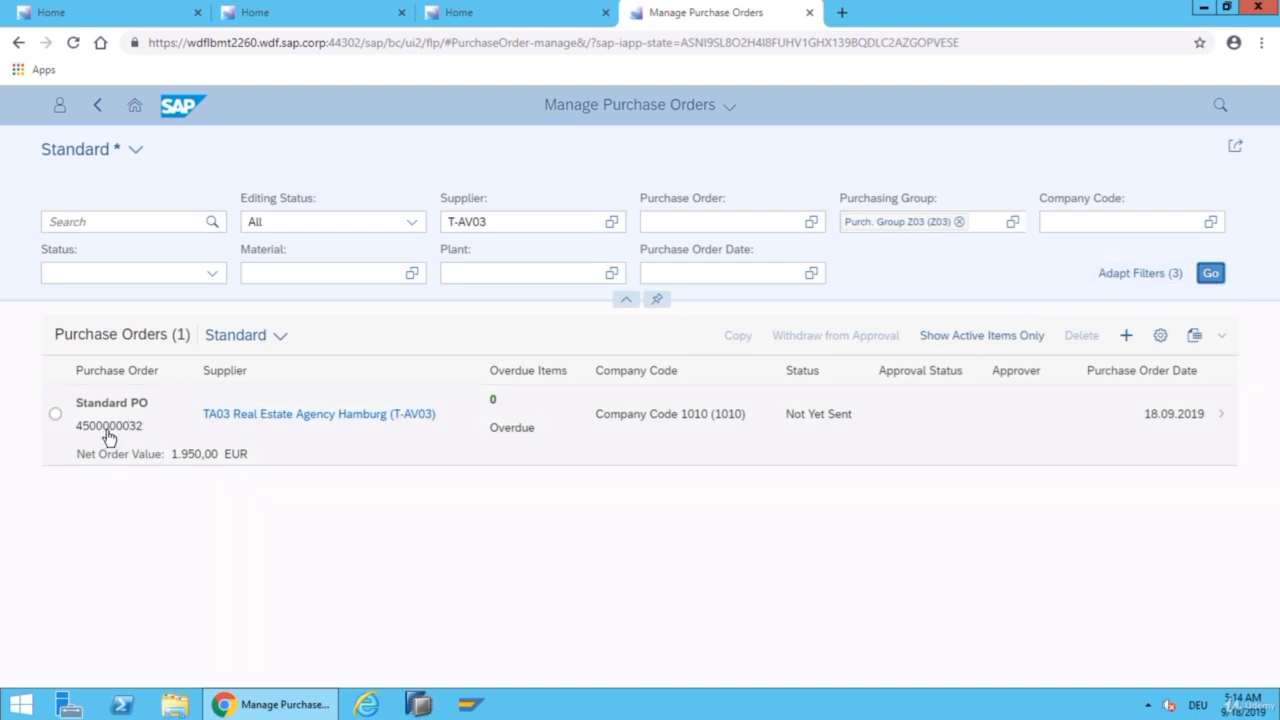
click(108, 437)
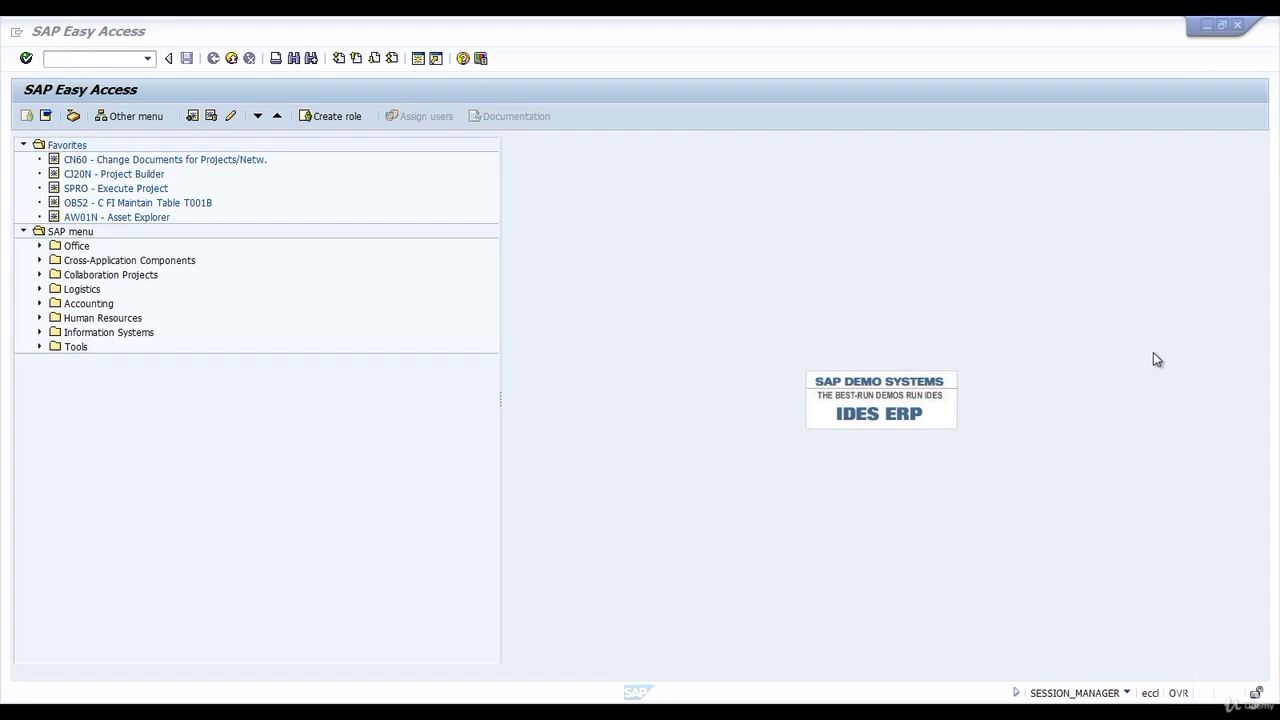
Step: Switch to SAP Easy Access and start transaction ME21N to create a purchase order with a known vendor
click(40, 289)
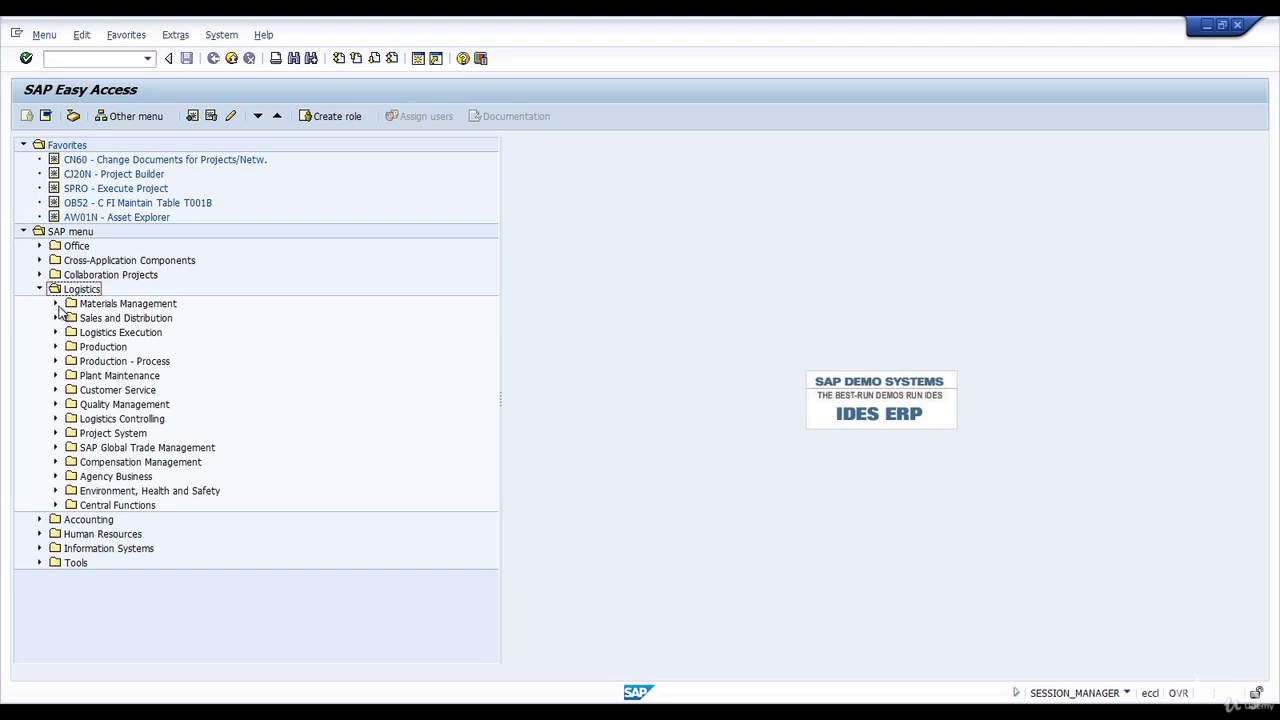
click(56, 304)
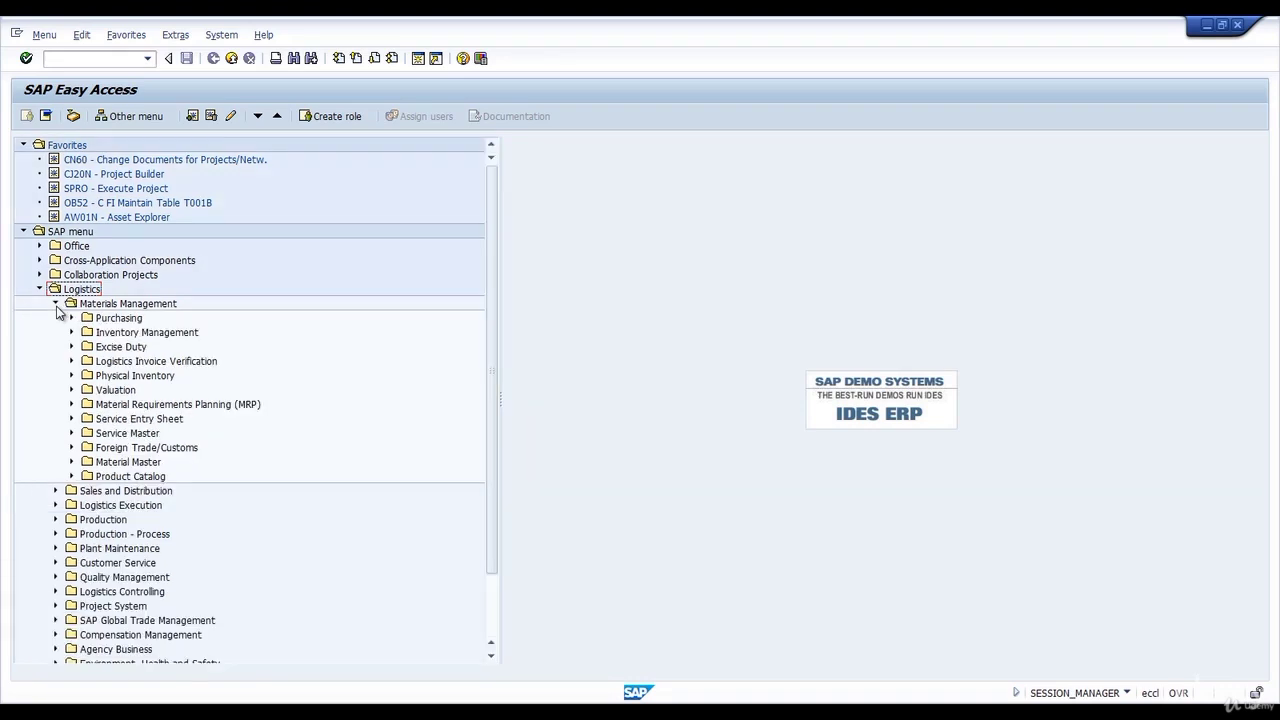
click(71, 318)
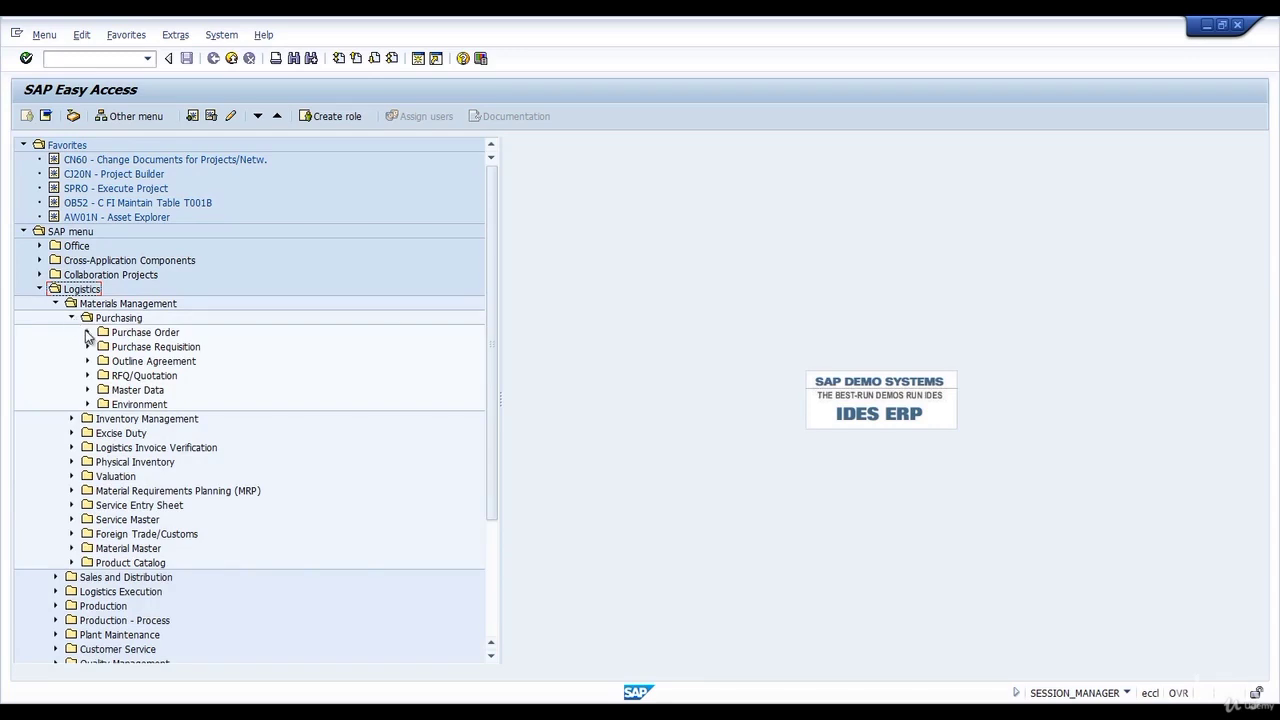
click(88, 332)
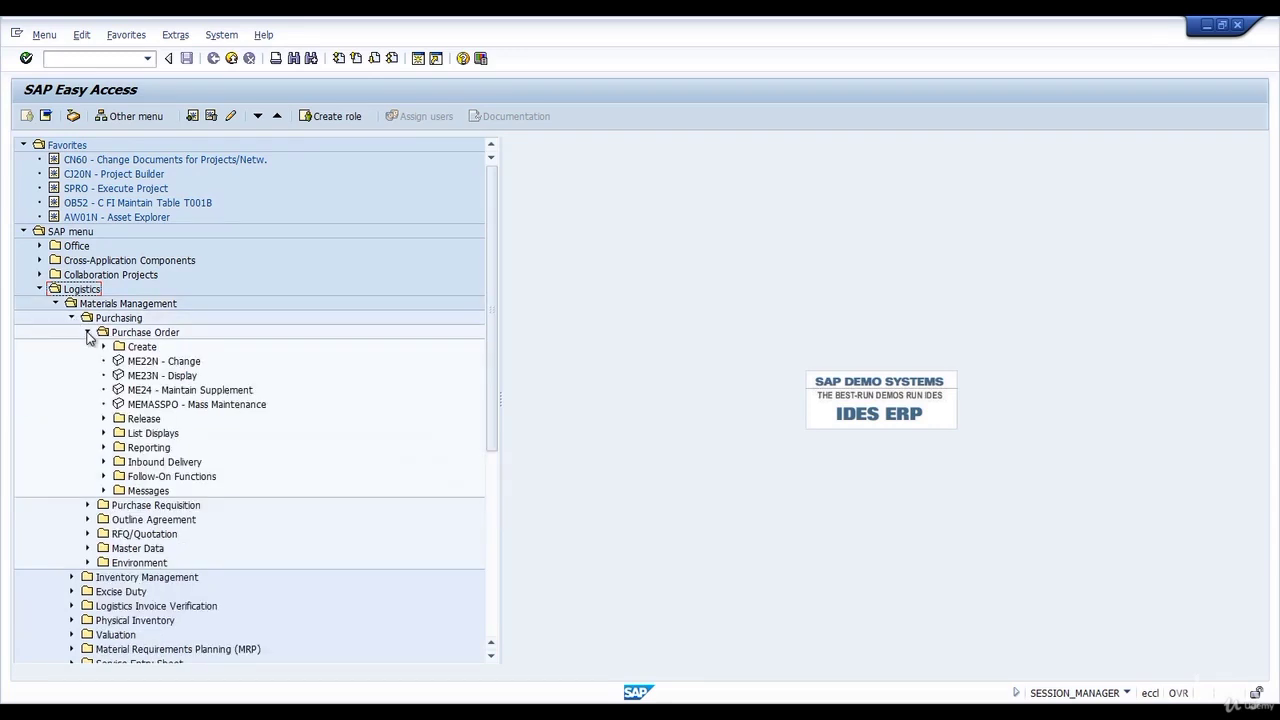
click(105, 346)
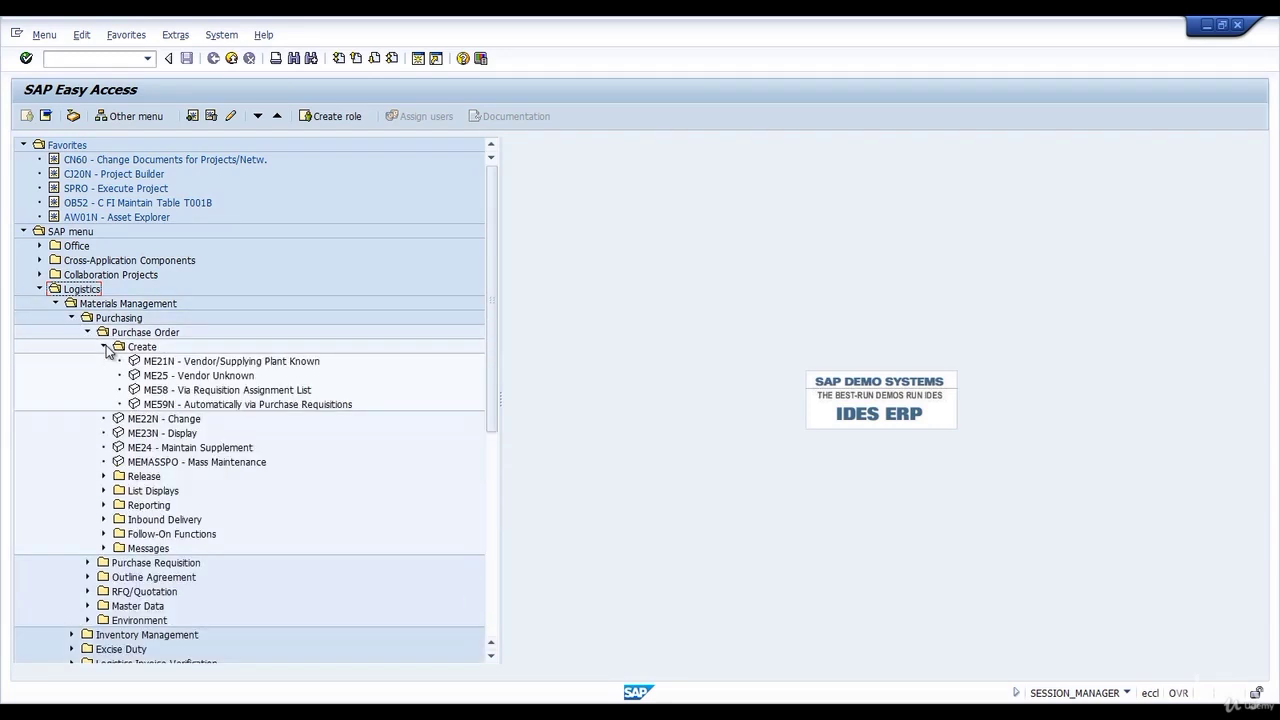
click(298, 362)
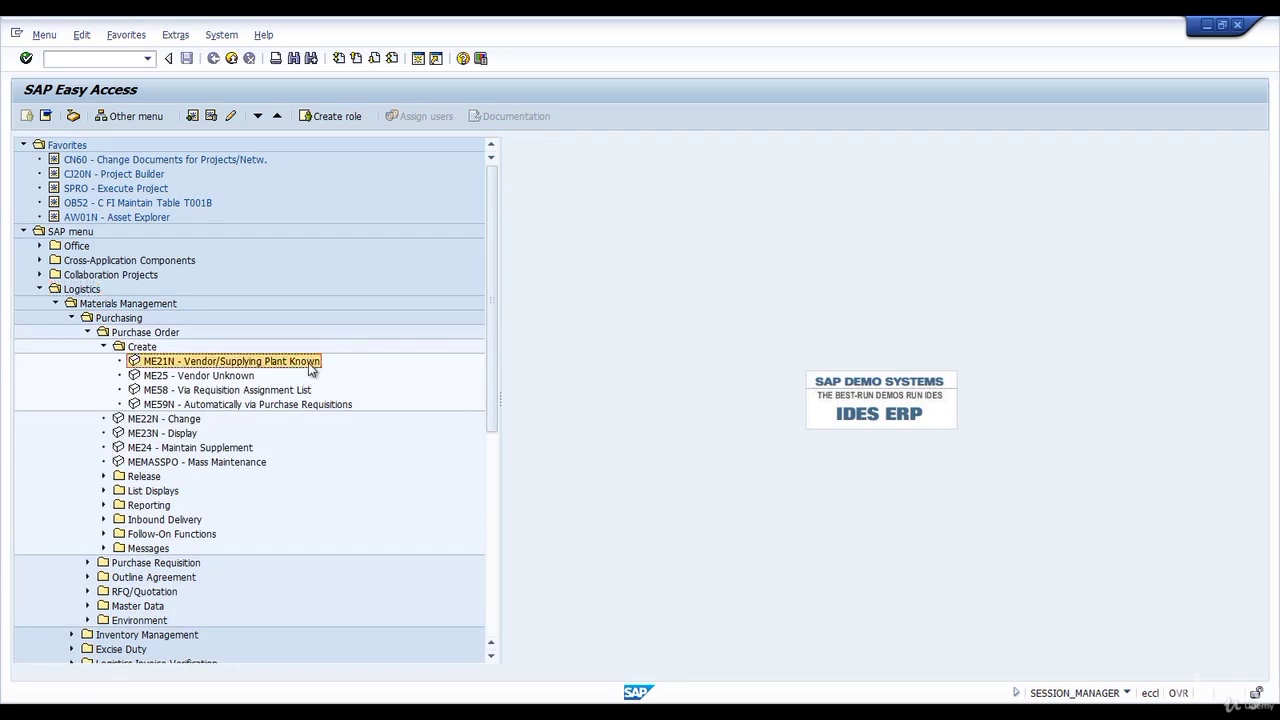
double_click(309, 364)
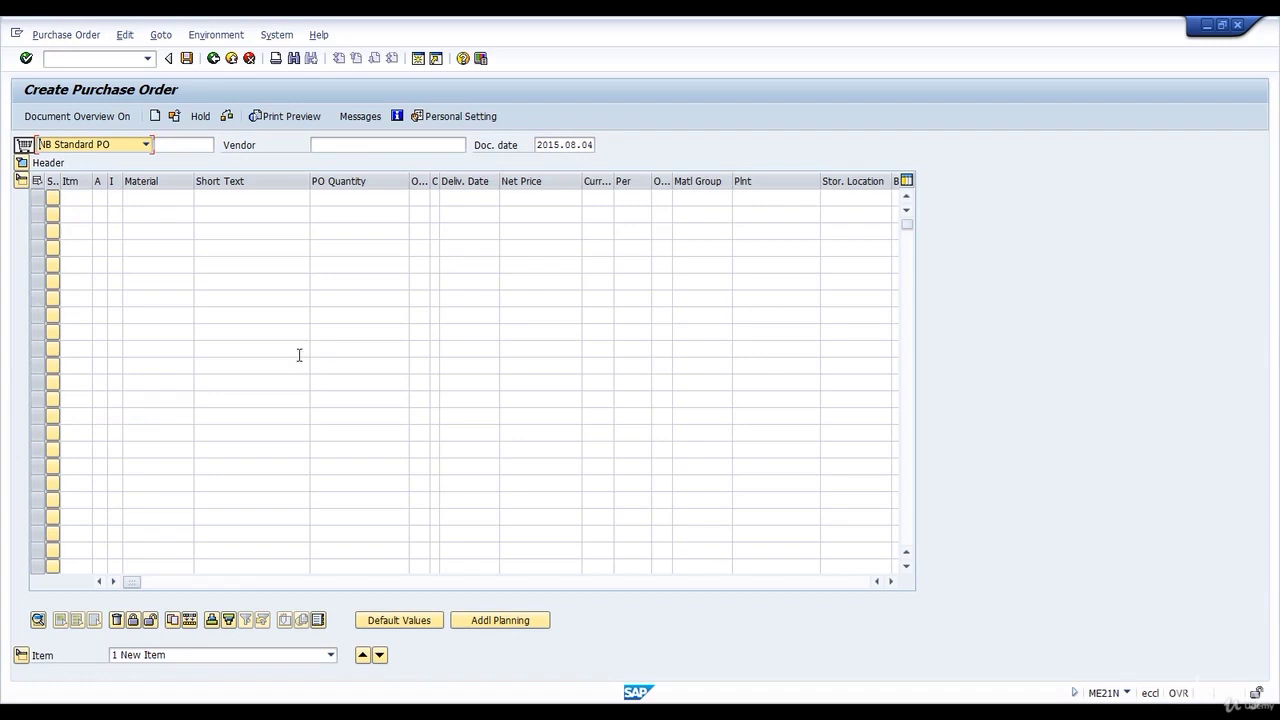
Step: Enter vendor Baltus00 and set purchasing organization 1000, purchasing group B00 and company code 1000 in the order header
click(342, 146)
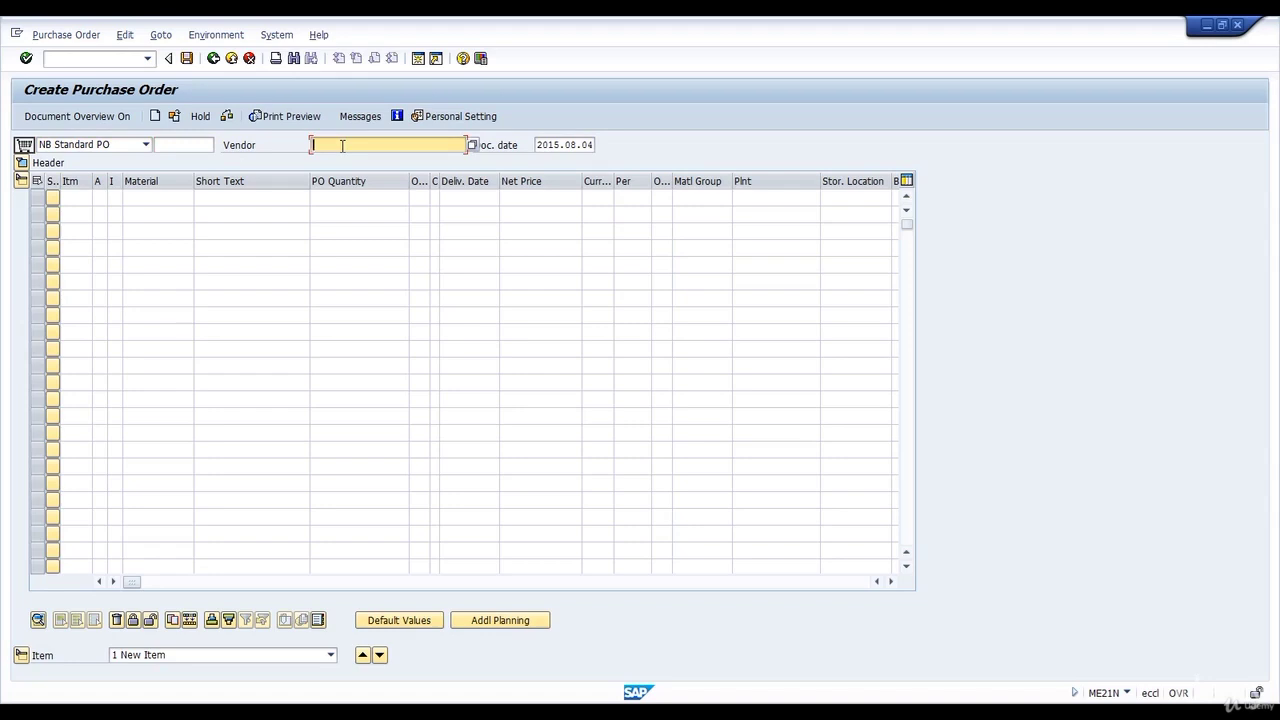
text(Baltus00)
click(20, 168)
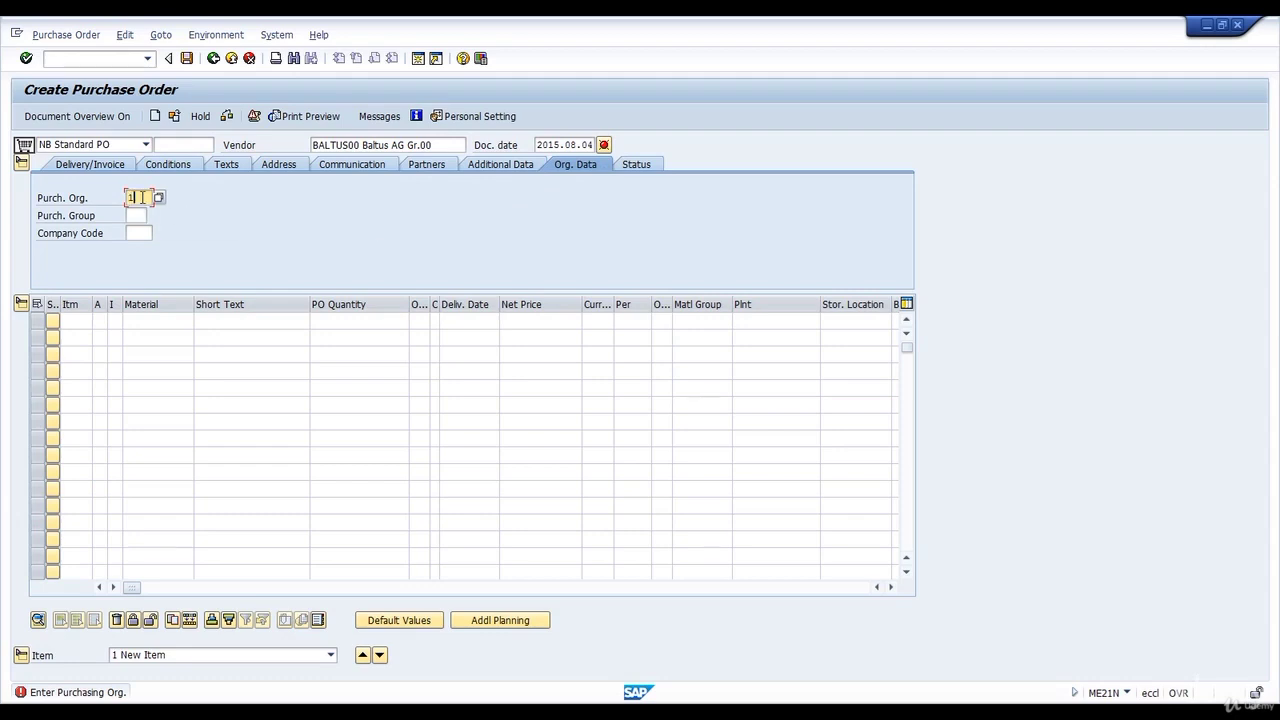
text(1000)
key(Tab)
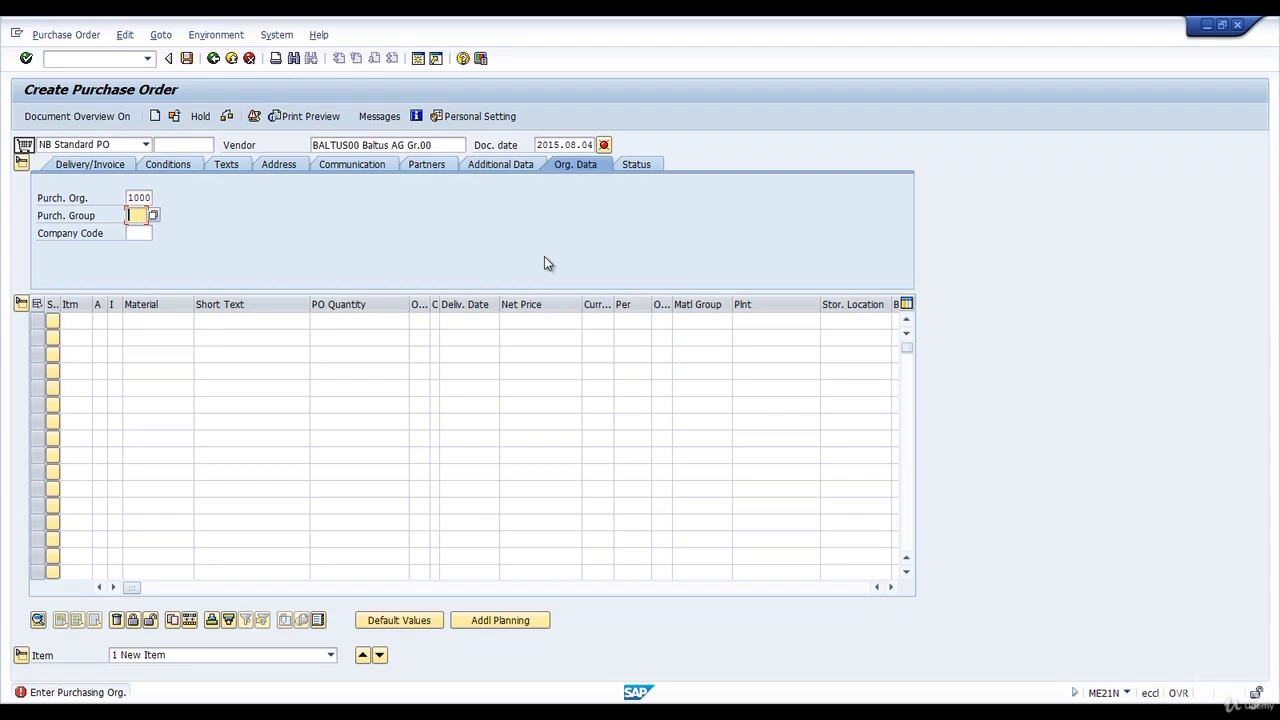
text(B00)
click(138, 233)
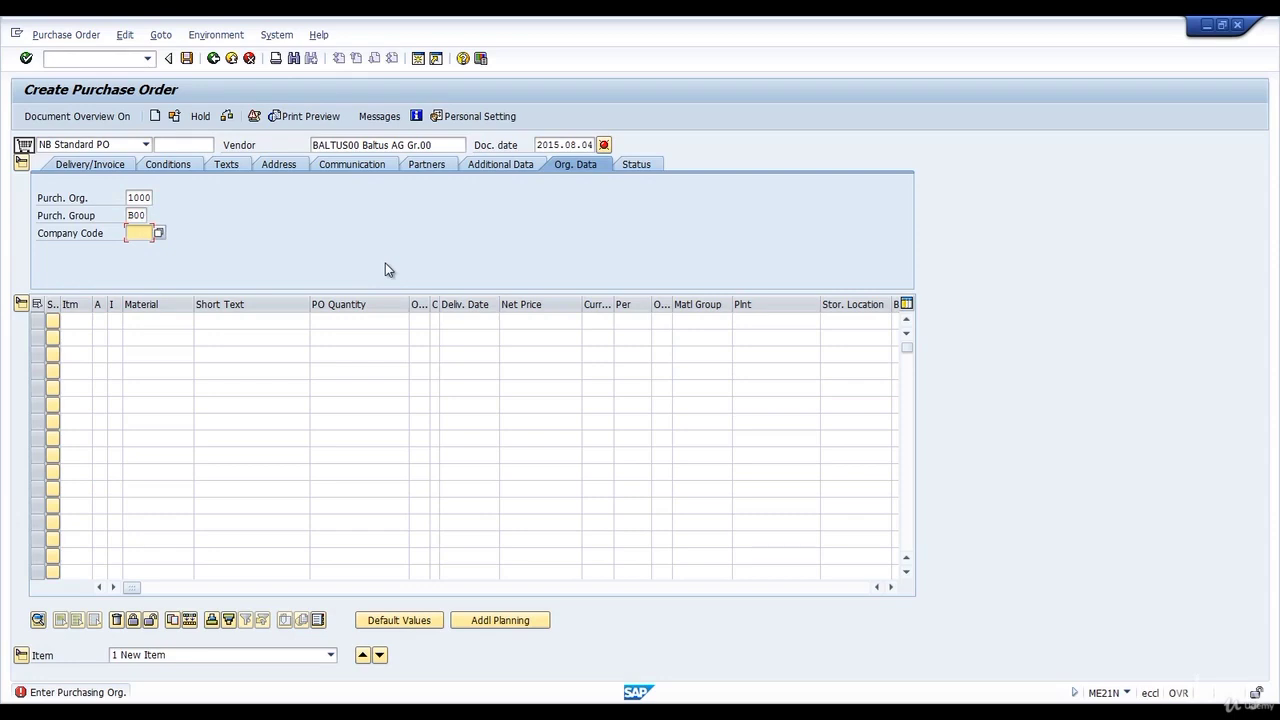
text(1000)
click(27, 58)
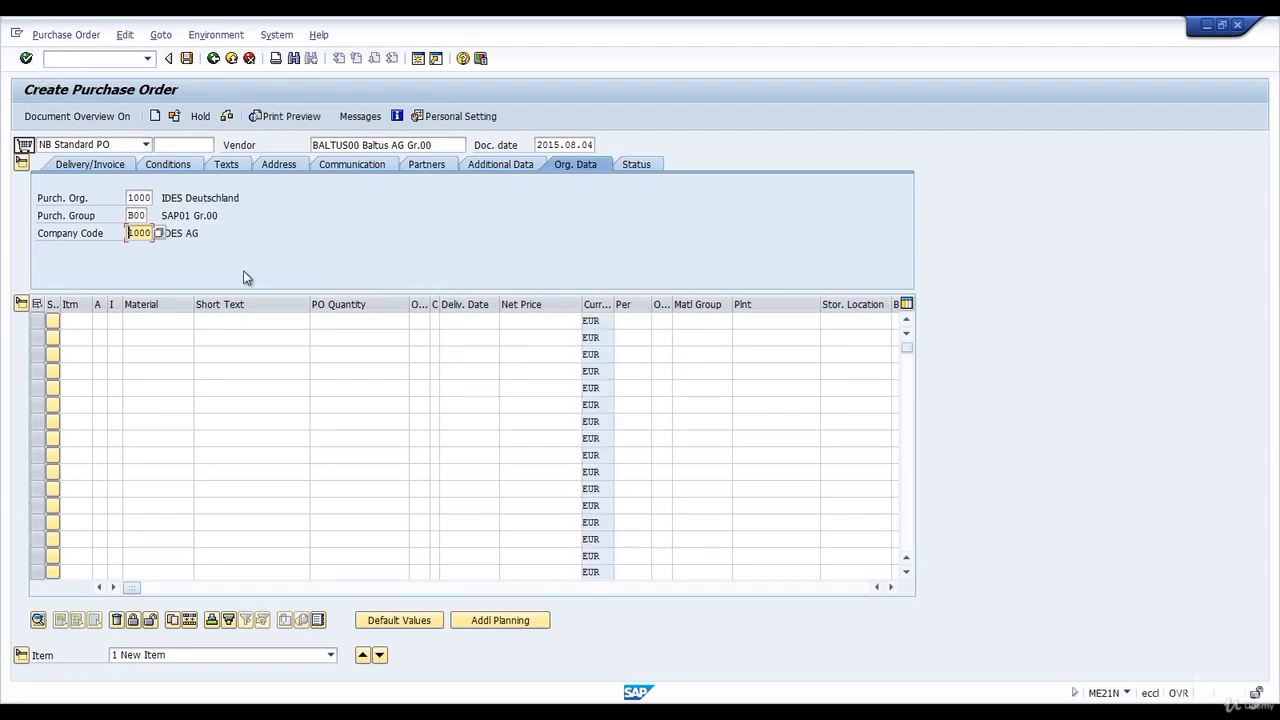
Step: Enter material R-T100 as the first item with a PO quantity of 10 and a net price of 2 EUR per 1 PC
click(134, 320)
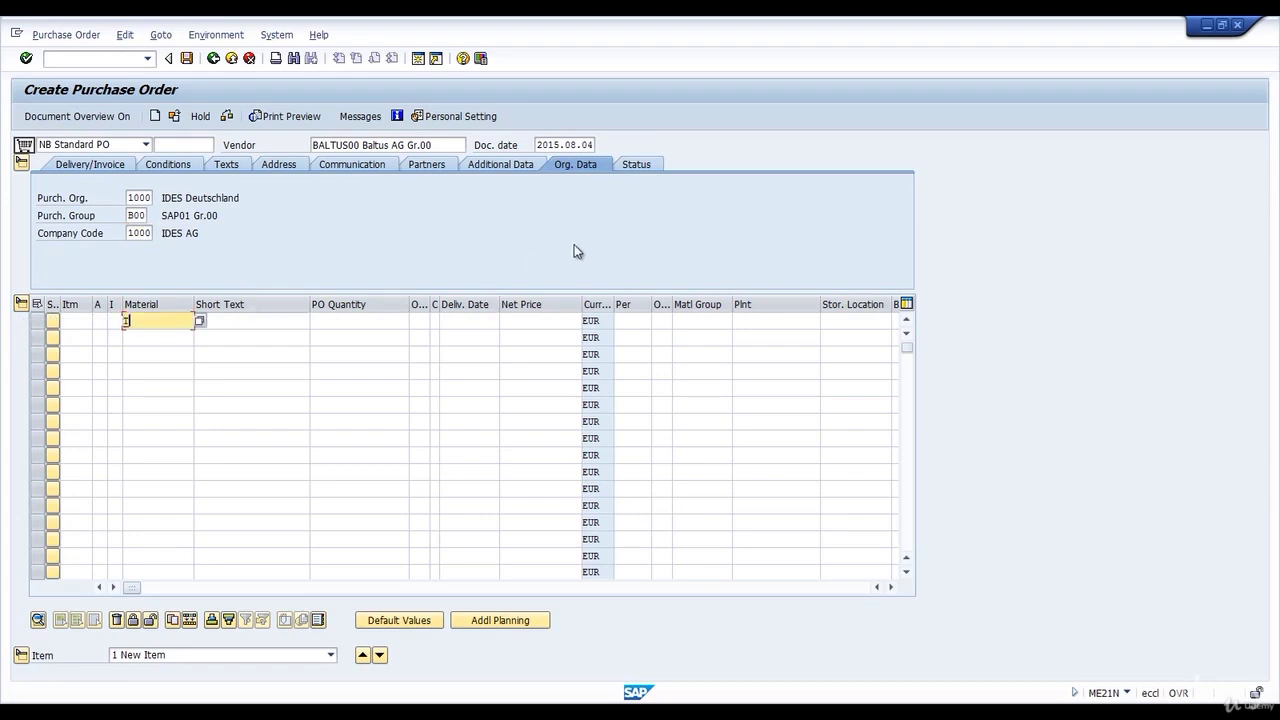
text(R-T100)
click(328, 321)
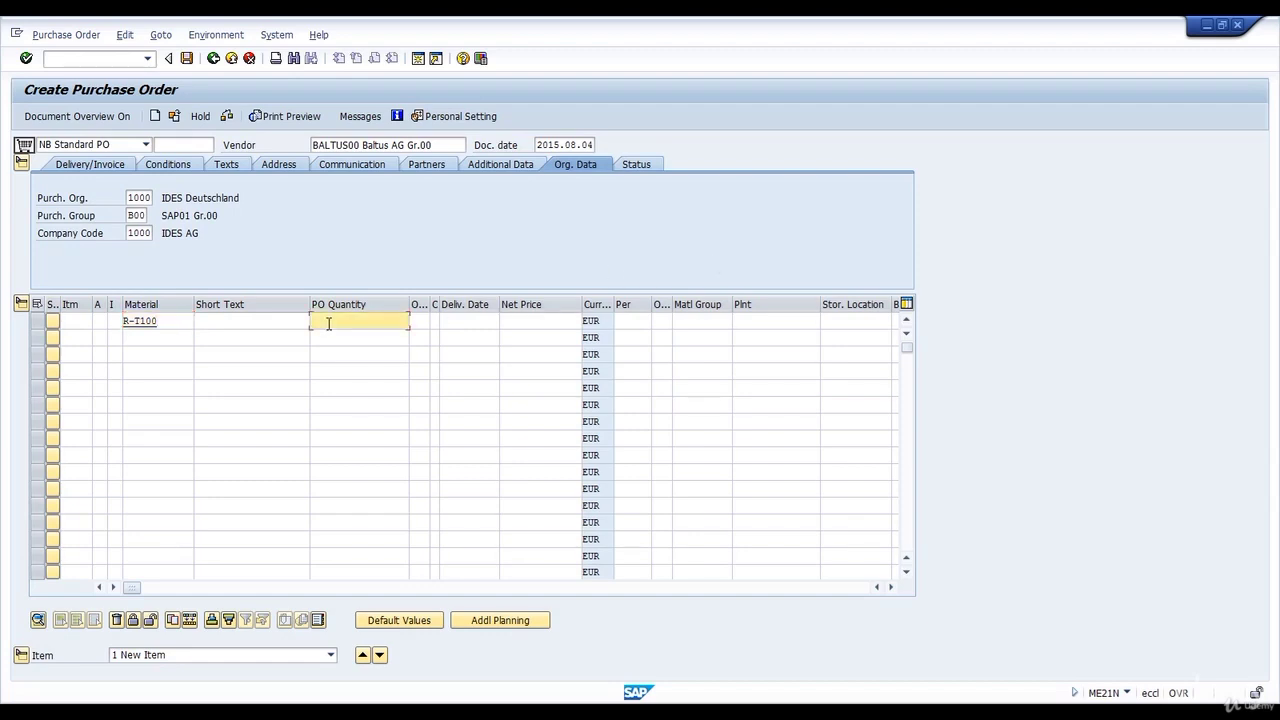
text(10)
click(551, 321)
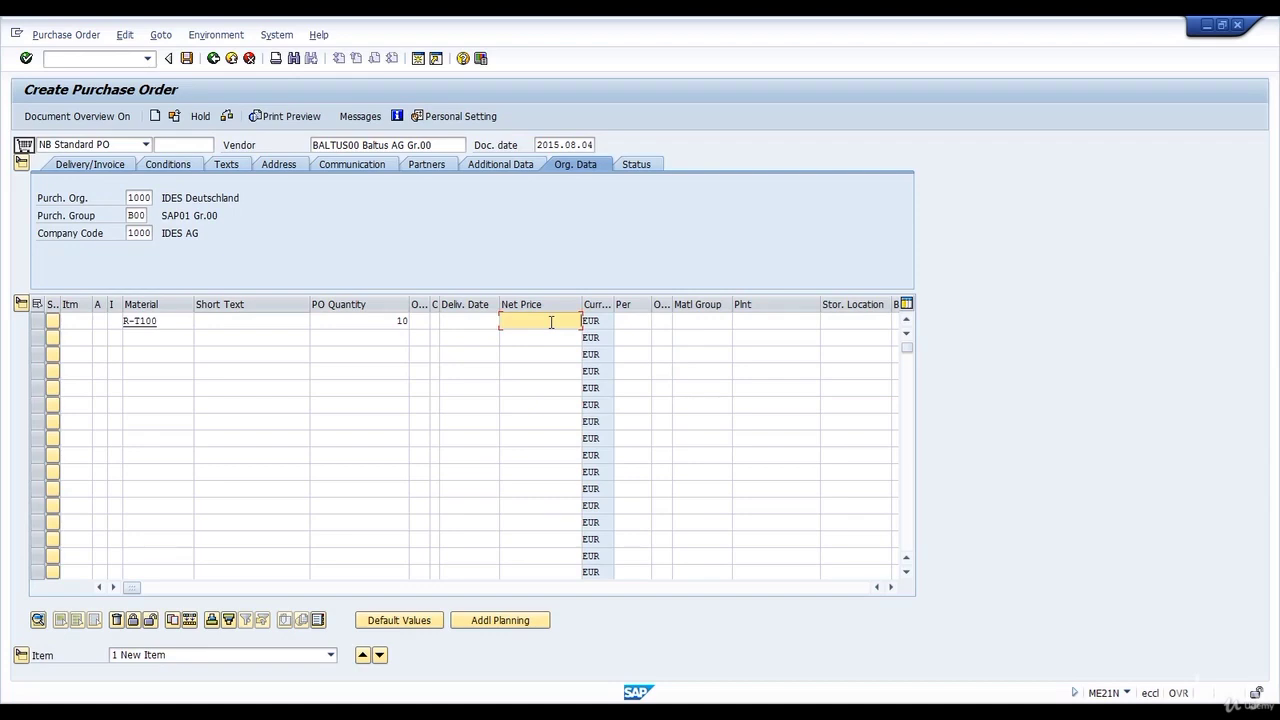
text(2)
click(631, 319)
text(1)
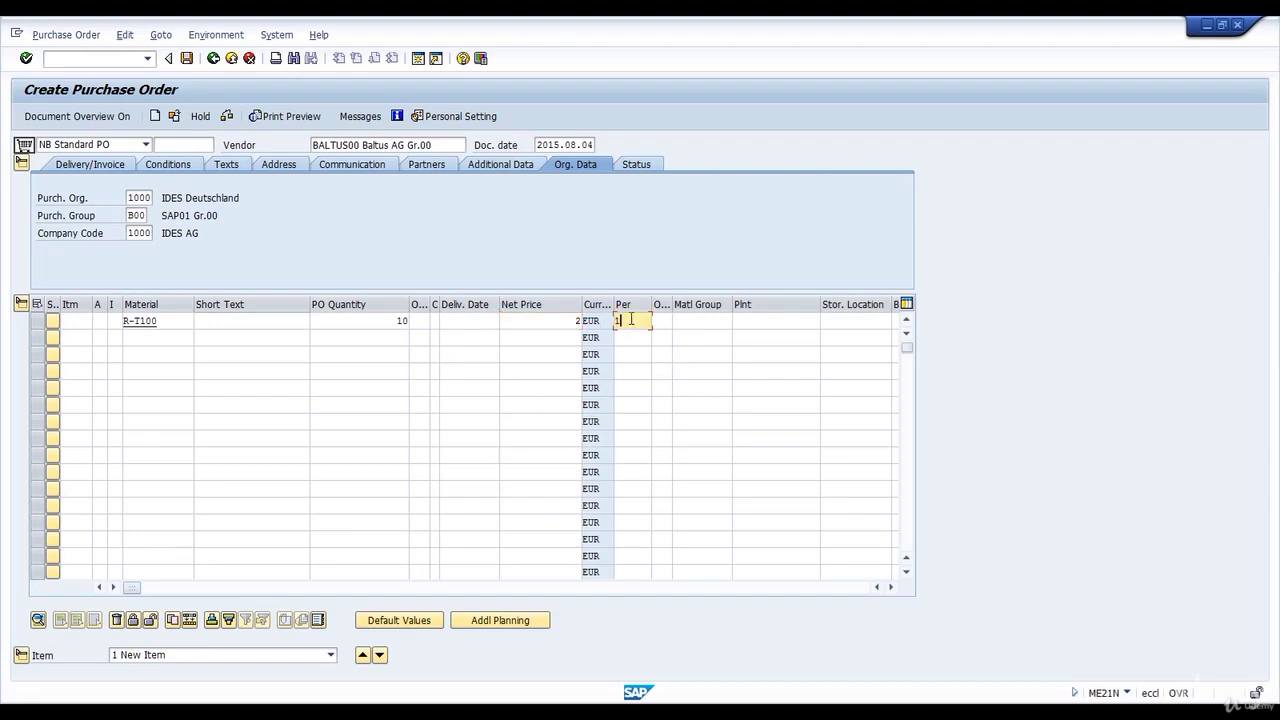
click(661, 320)
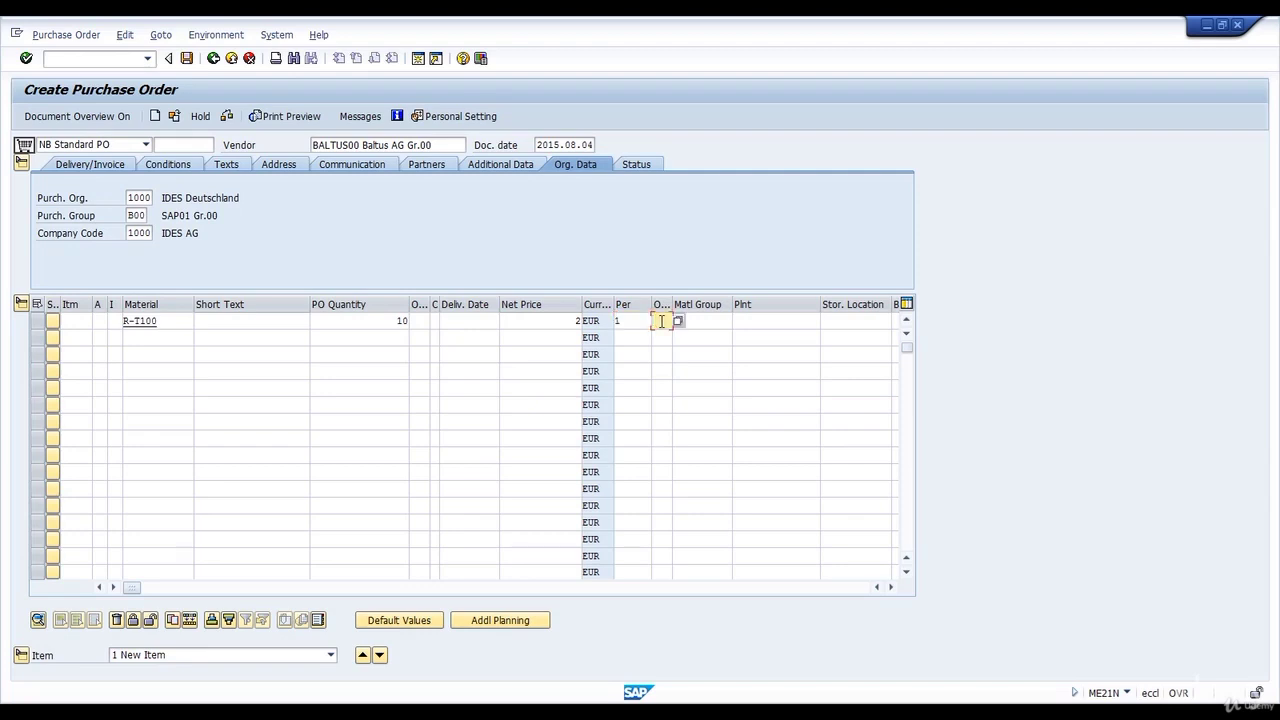
text(PC)
Step: Assign the R-T100 item to plant 1000 and storage location 0001, validate the entries and save the purchase order
click(784, 321)
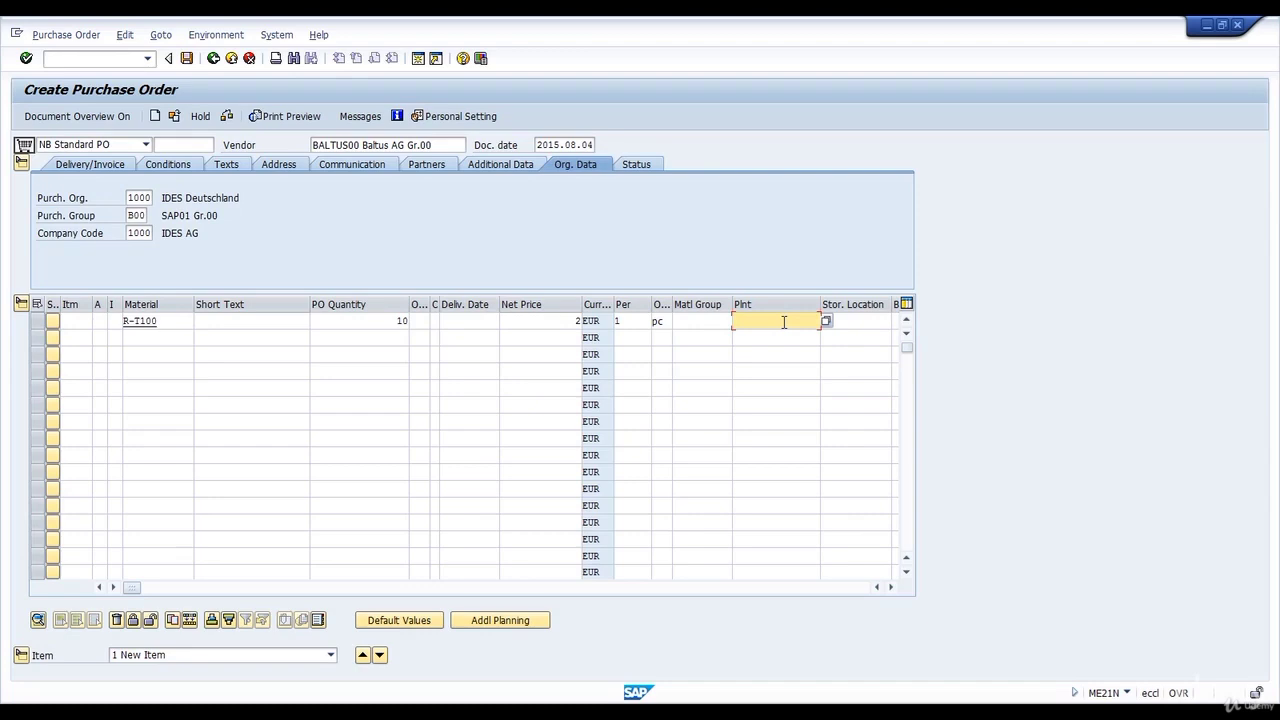
text(1000)
click(865, 317)
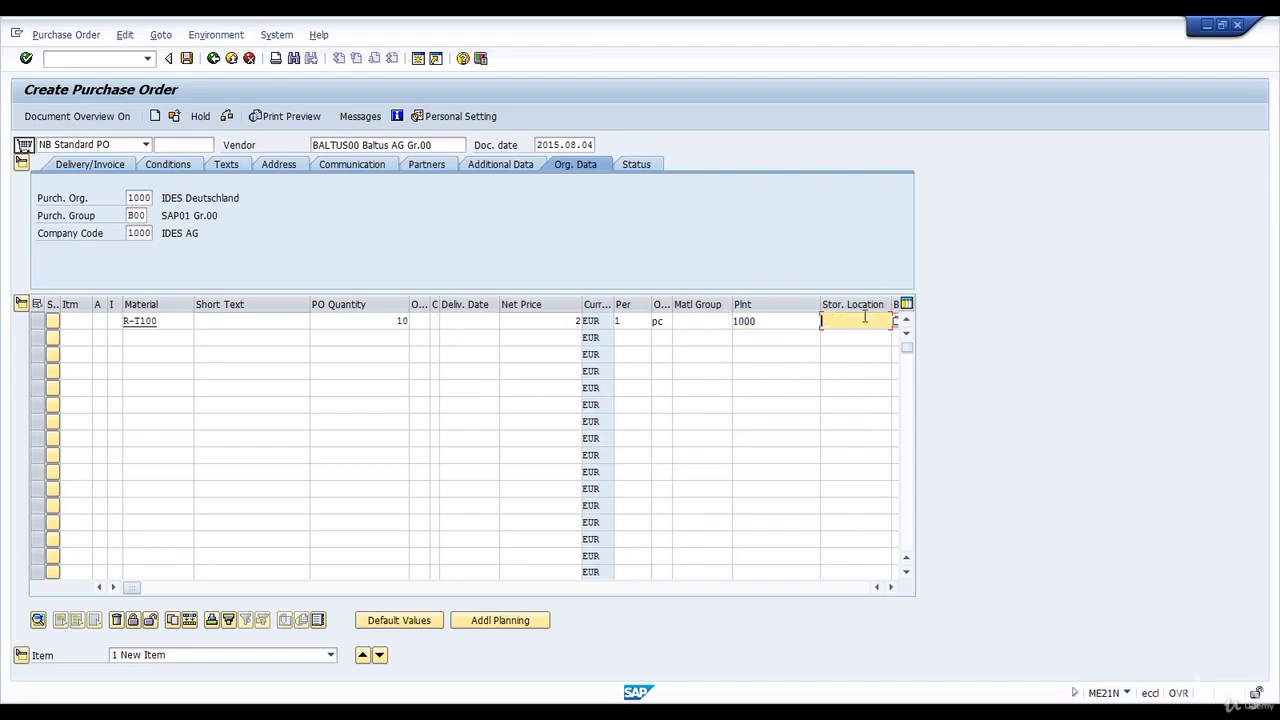
text(0001)
click(26, 59)
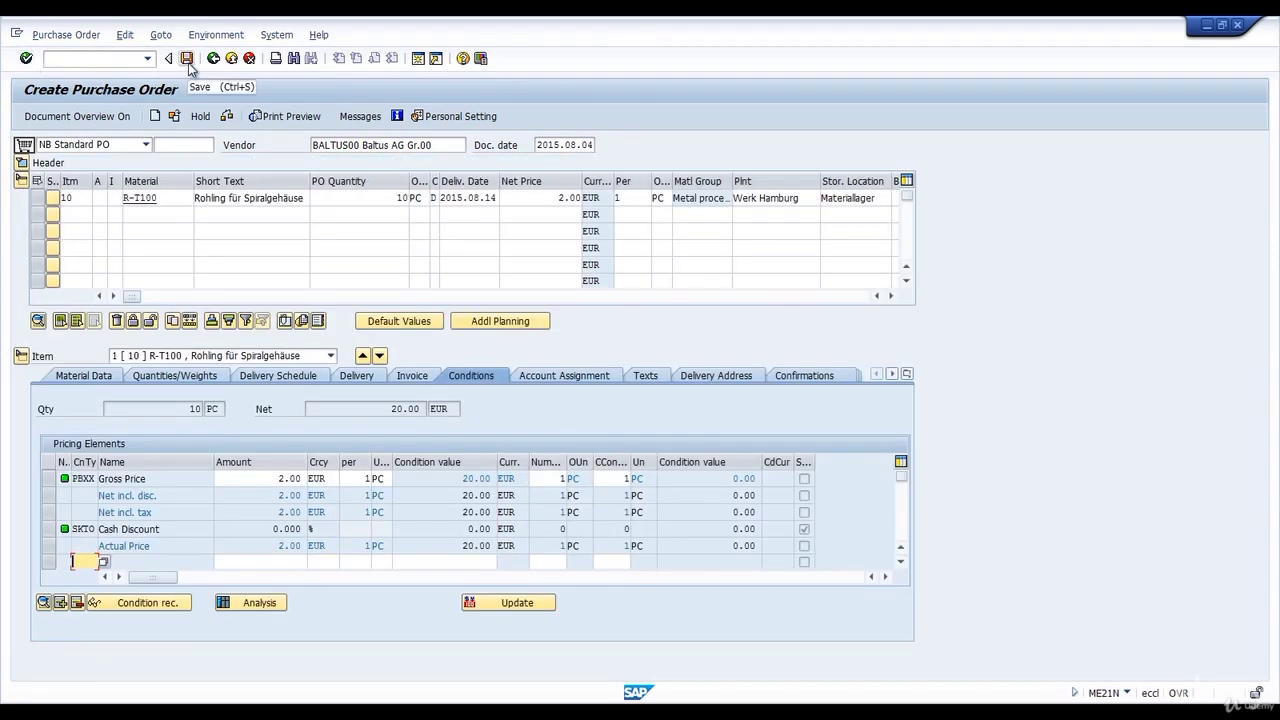
click(186, 59)
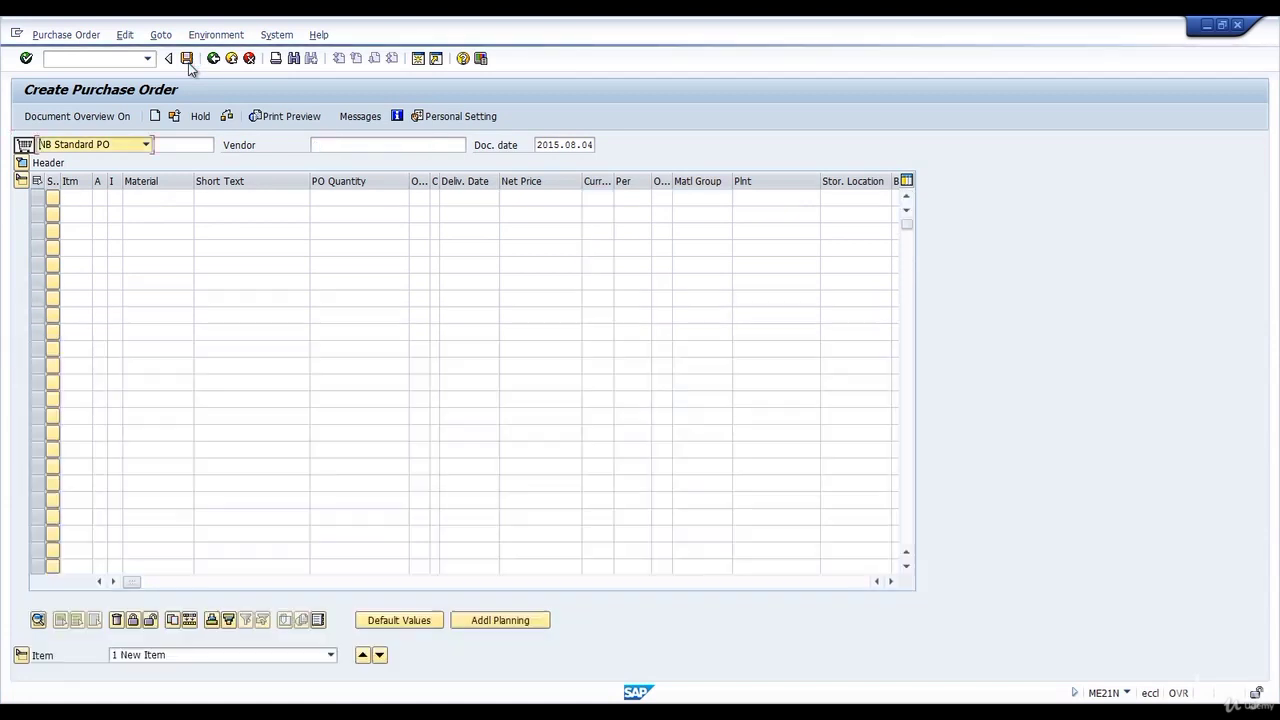